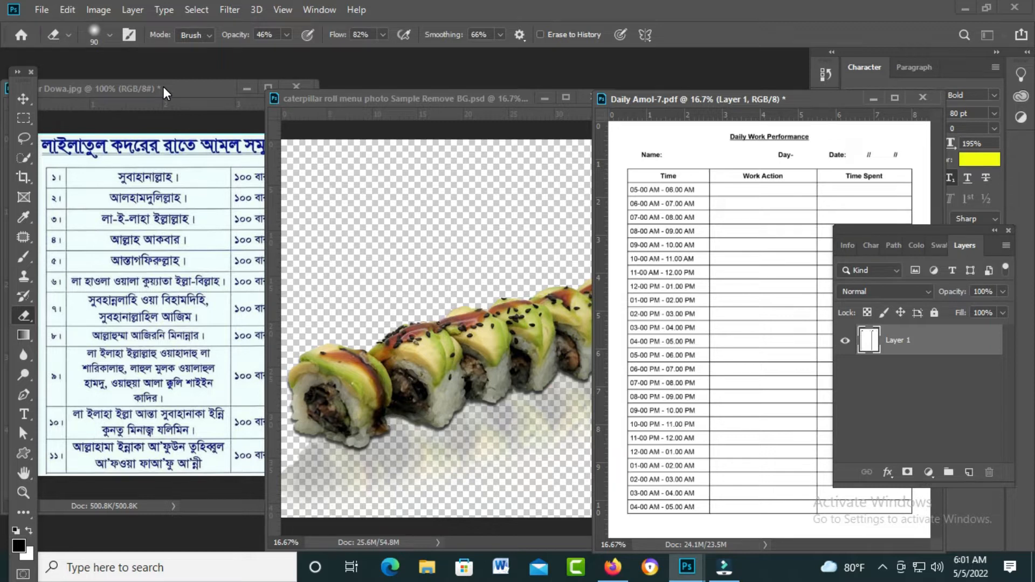
Rearrange the floating windows so Daily Amol-7.pdf sits beside the Kadar Dowa.jpg image, overlapping the caterpillar roll photo, and make Kadar Dowa.jpg active
{"action": "left_click", "coordinate": [163, 86]}
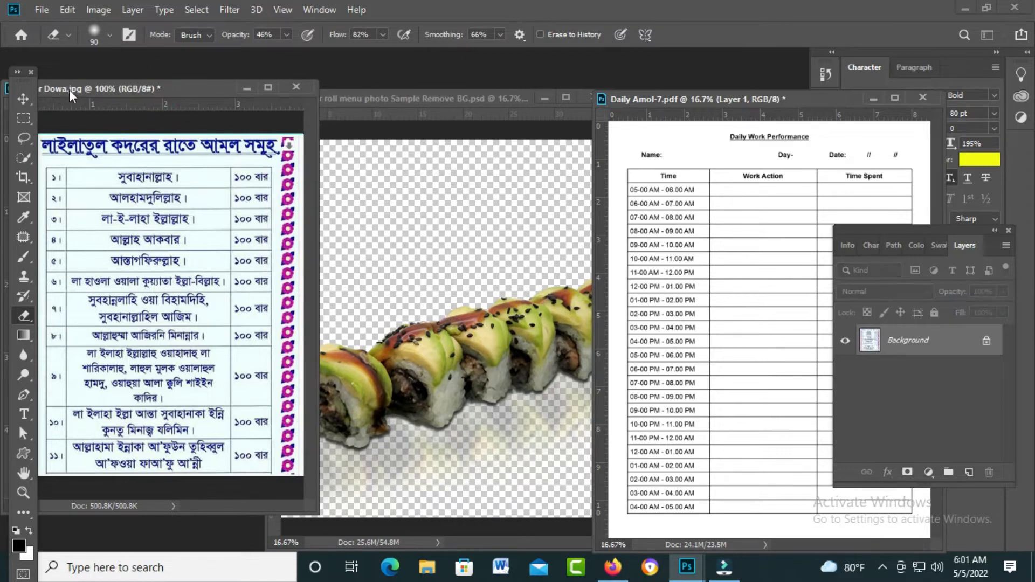
{"action": "left_click", "coordinate": [358, 98]}
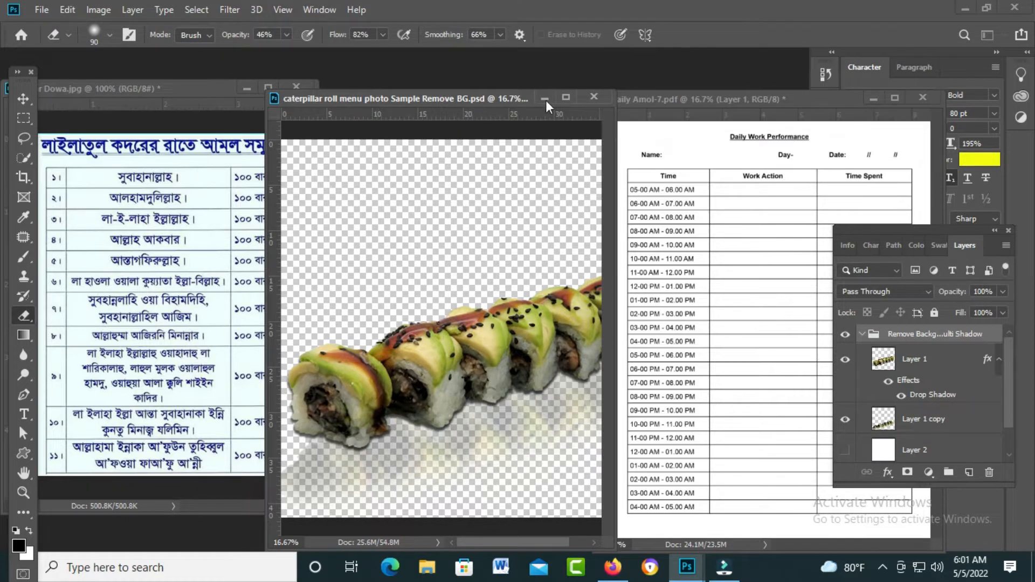
{"action": "left_click", "coordinate": [695, 101]}
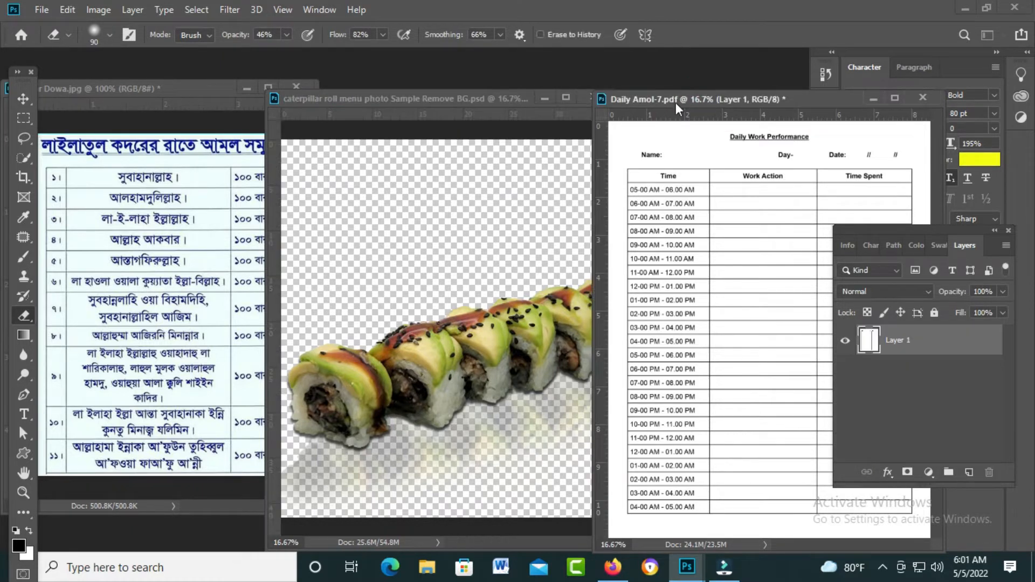
{"action": "left_click_drag", "start_coordinate": [734, 98], "coordinate": [528, 95]}
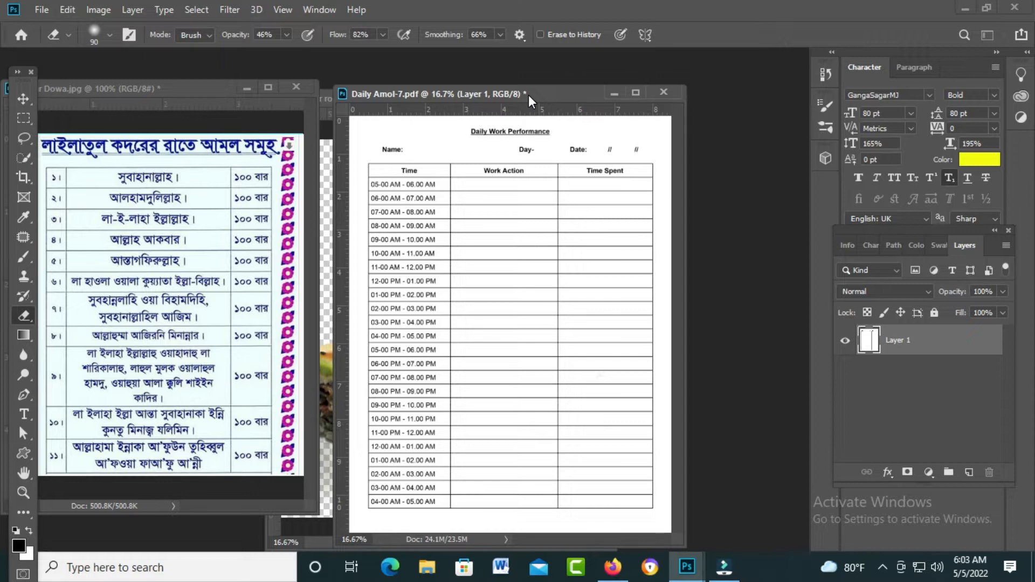
{"action": "left_click", "coordinate": [325, 98]}
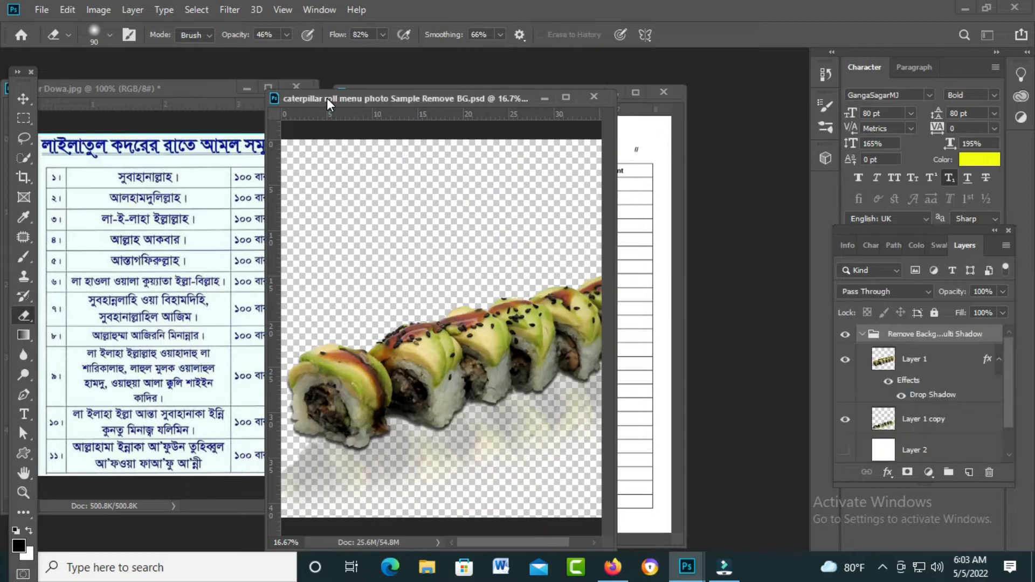
{"action": "mouse_move", "coordinate": [474, 98]}
{"action": "left_mouse_down"}
{"action": "mouse_move", "coordinate": [467, 109]}
{"action": "mouse_move", "coordinate": [493, 91]}
{"action": "left_mouse_up"}
{"action": "left_click", "coordinate": [515, 89]}
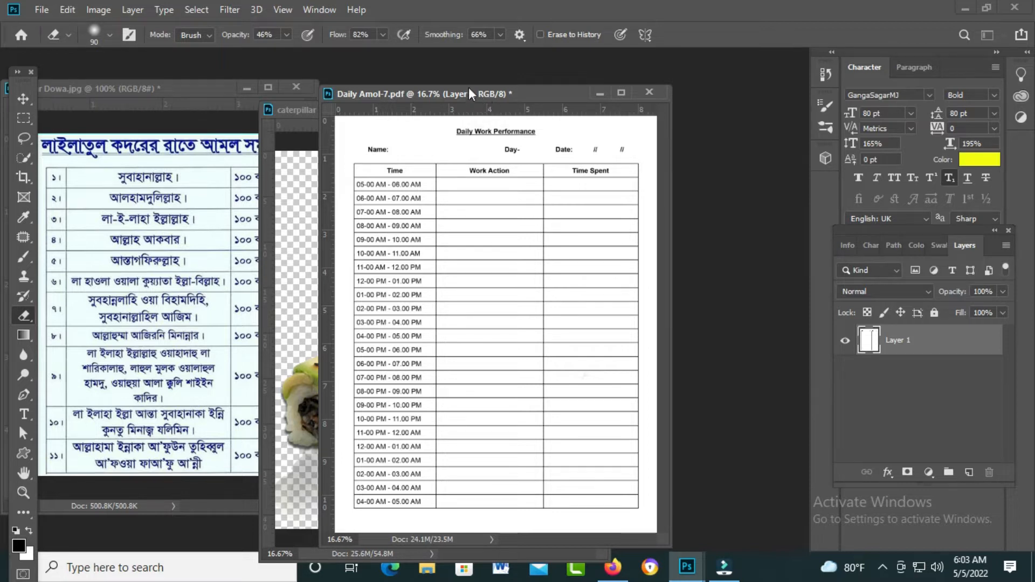
{"action": "left_click_drag", "start_coordinate": [465, 96], "coordinate": [453, 96]}
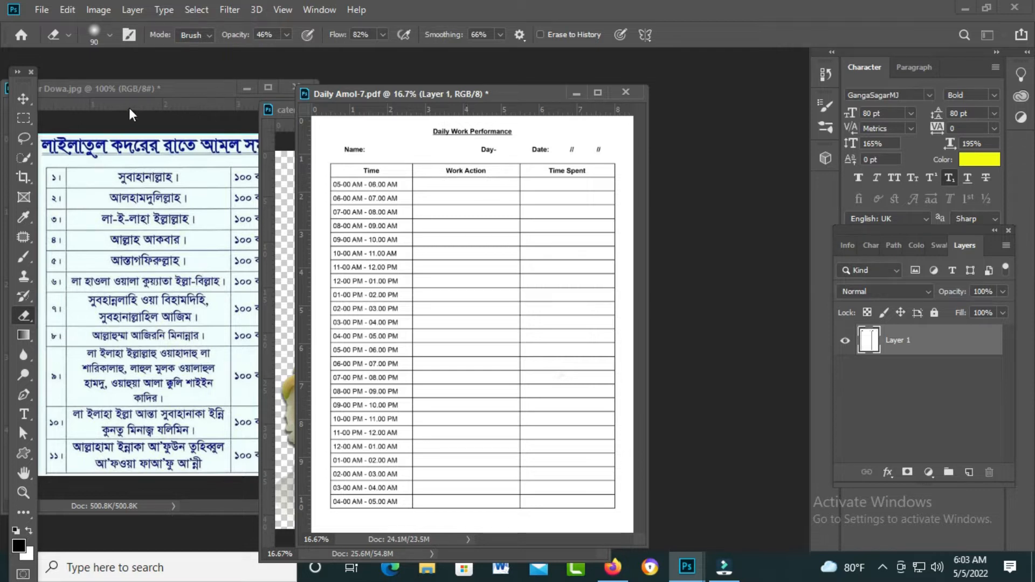
{"action": "left_click", "coordinate": [135, 84]}
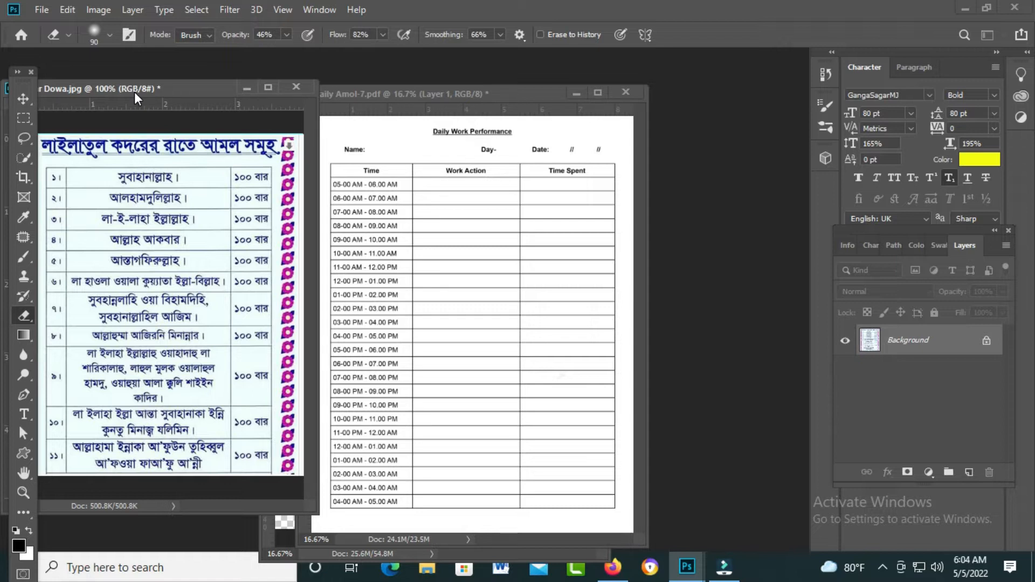
{"action": "left_click", "coordinate": [39, 12]}
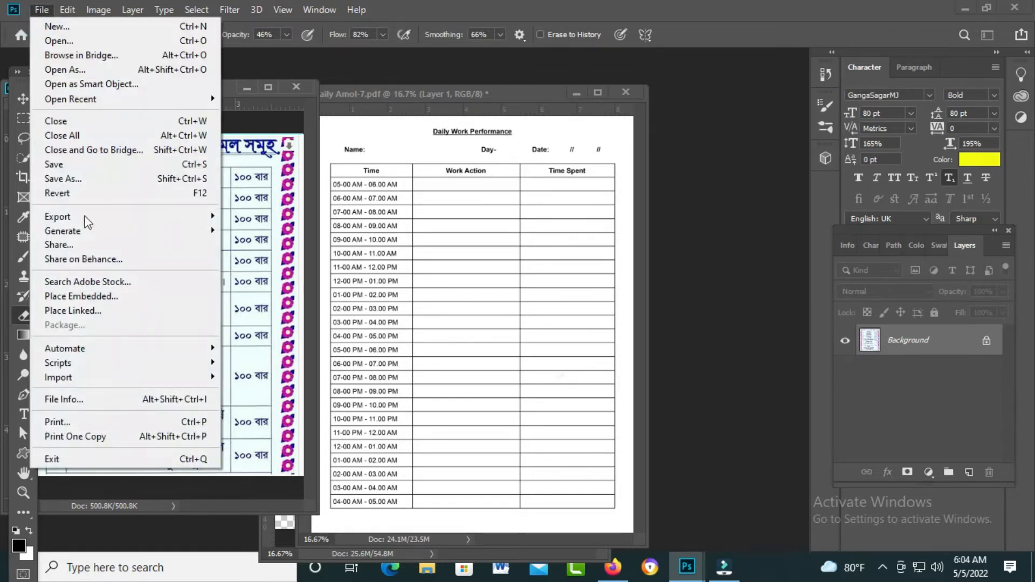
{"action": "left_click", "coordinate": [103, 181]}
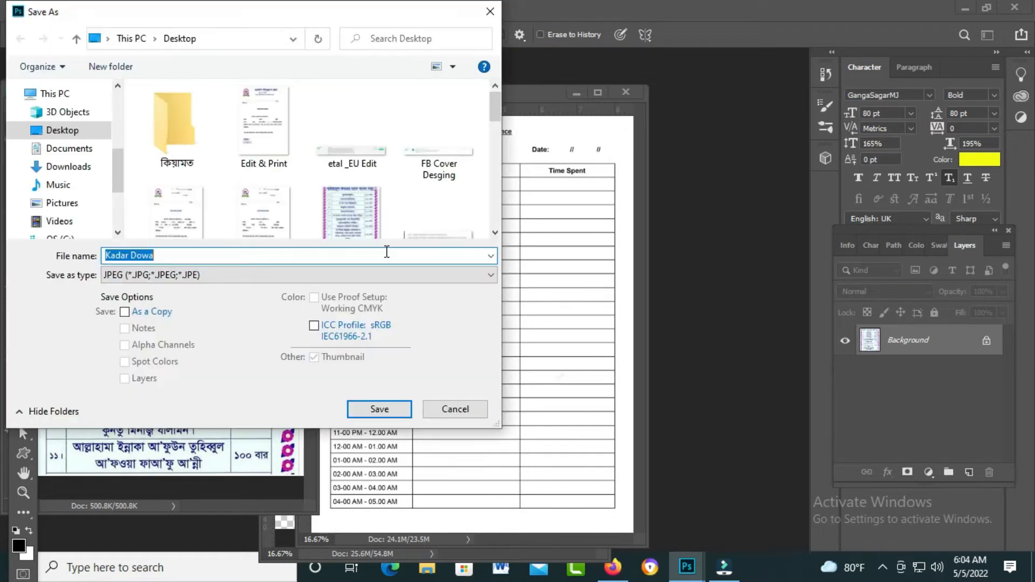
{"action": "left_click", "coordinate": [88, 135]}
{"action": "left_click", "coordinate": [76, 96]}
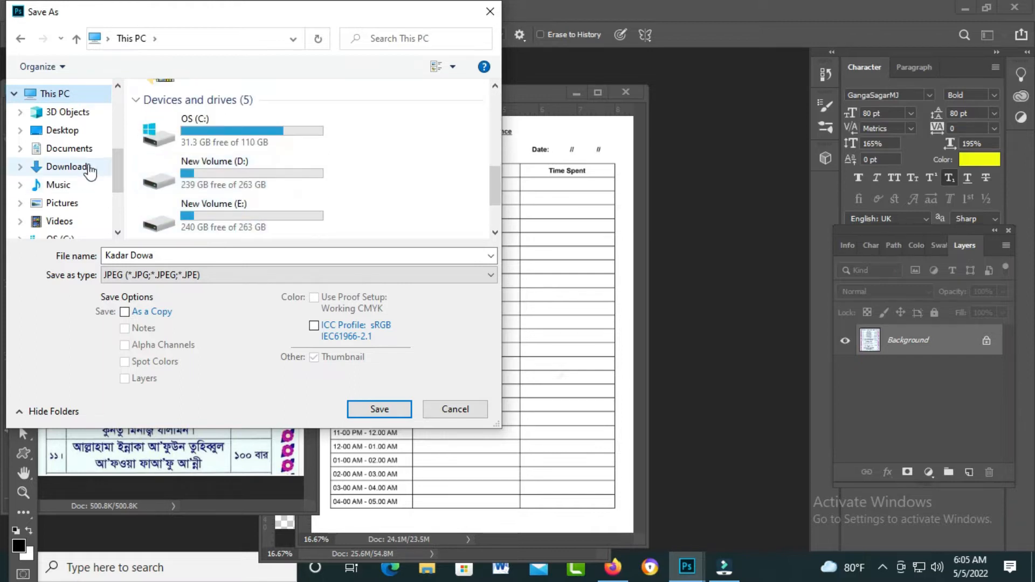
{"action": "left_click", "coordinate": [455, 413]}
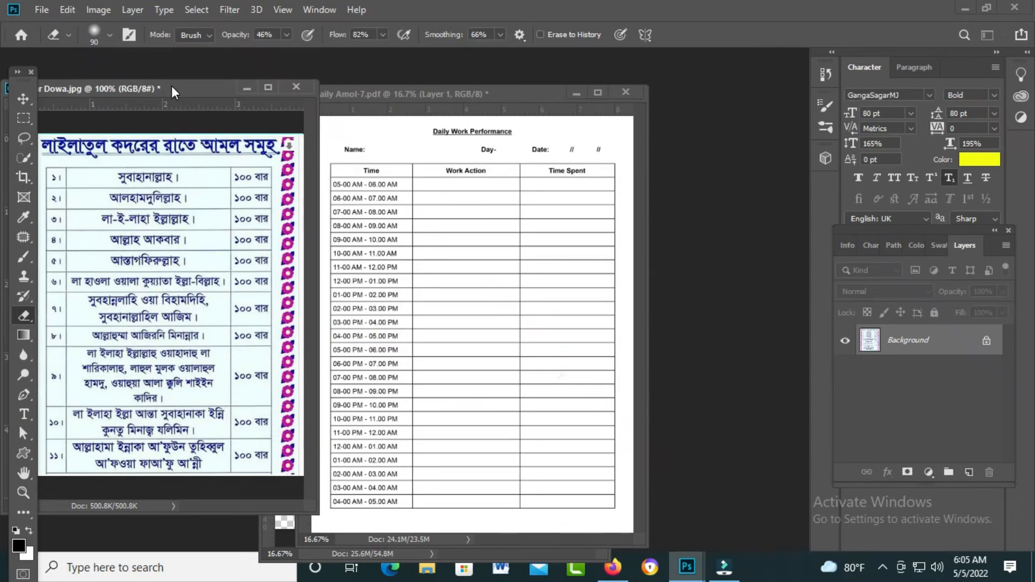
Maximise Kadar Dowa.jpg and use the Clone Stamp tool to erase row numbers ৬ to ৯ from the table's number column
{"action": "double_click", "coordinate": [176, 89]}
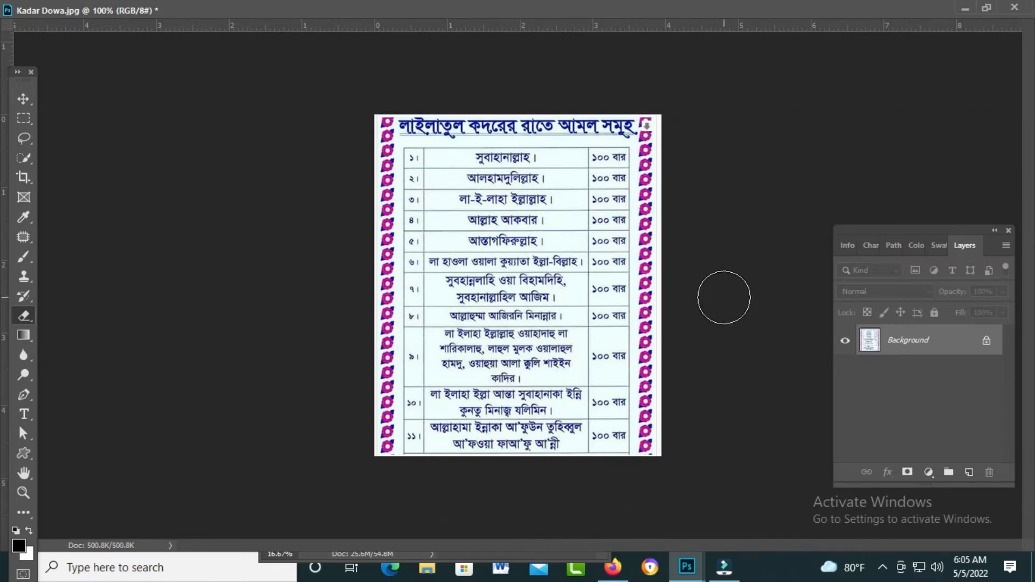
{"action": "key", "text": "s"}
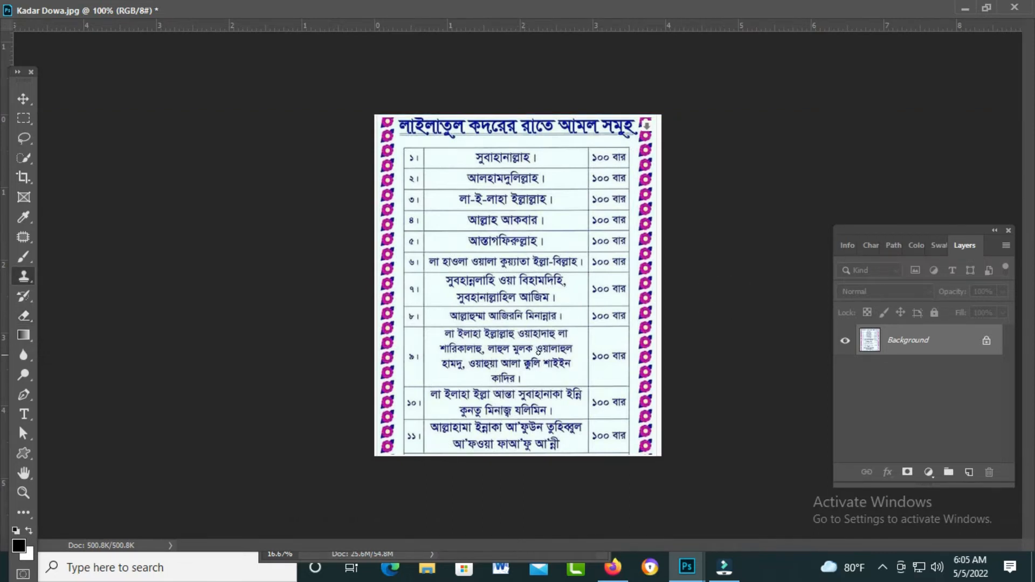
{"action": "left_click", "coordinate": [413, 314]}
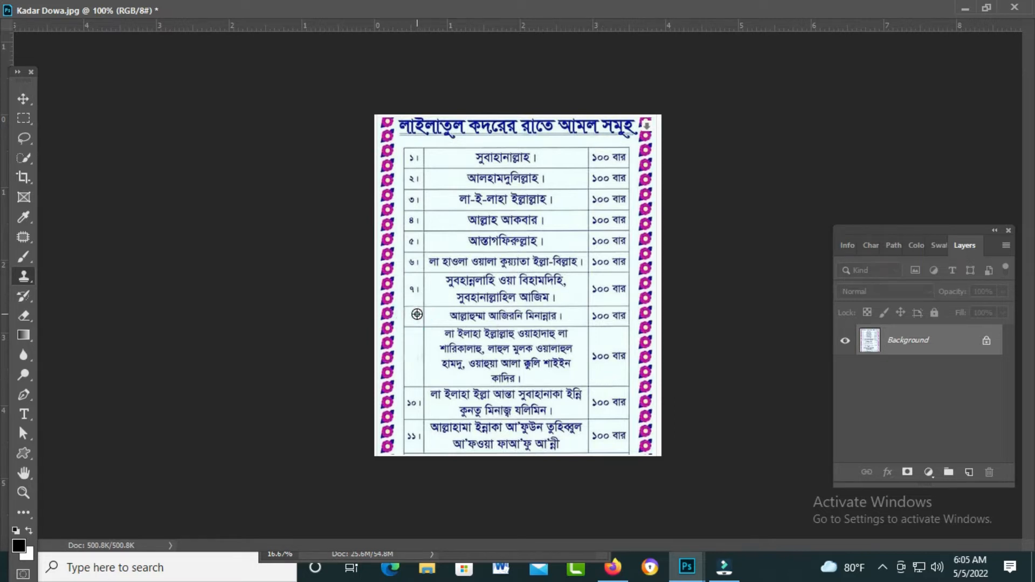
{"action": "left_click", "coordinate": [416, 313]}
{"action": "left_click", "coordinate": [413, 284]}
{"action": "left_click", "coordinate": [414, 264]}
{"action": "left_click", "coordinate": [414, 296], "text": "alt"}
{"action": "left_click", "coordinate": [415, 263]}
{"action": "left_click", "coordinate": [412, 260]}
Save the edited image to the Desktop as Final Work in Photoshop (PSD) format and return it to a floating window
{"action": "key", "text": "ctrl+shift+s"}
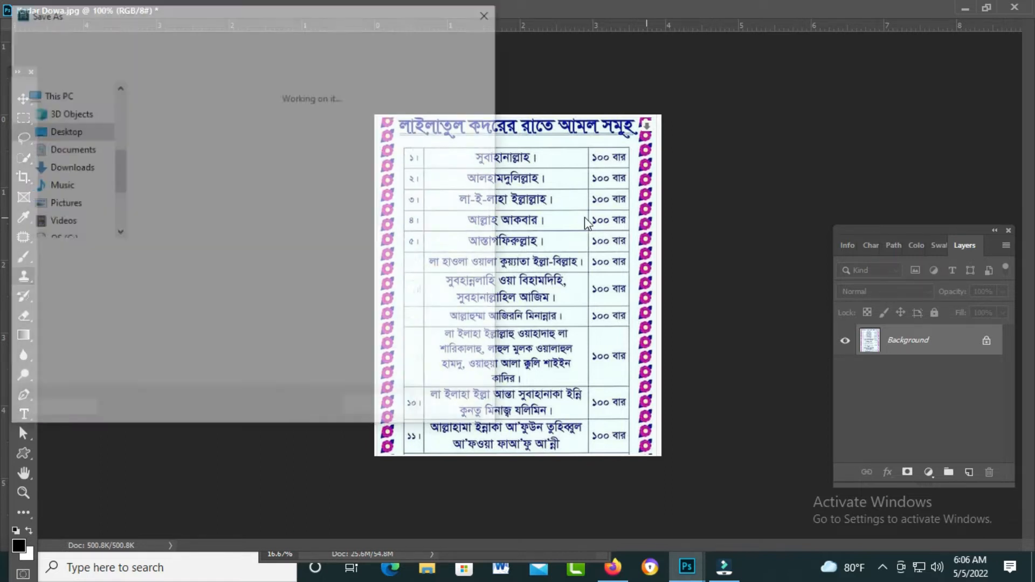
{"action": "left_click", "coordinate": [86, 134]}
{"action": "left_click", "coordinate": [163, 256]}
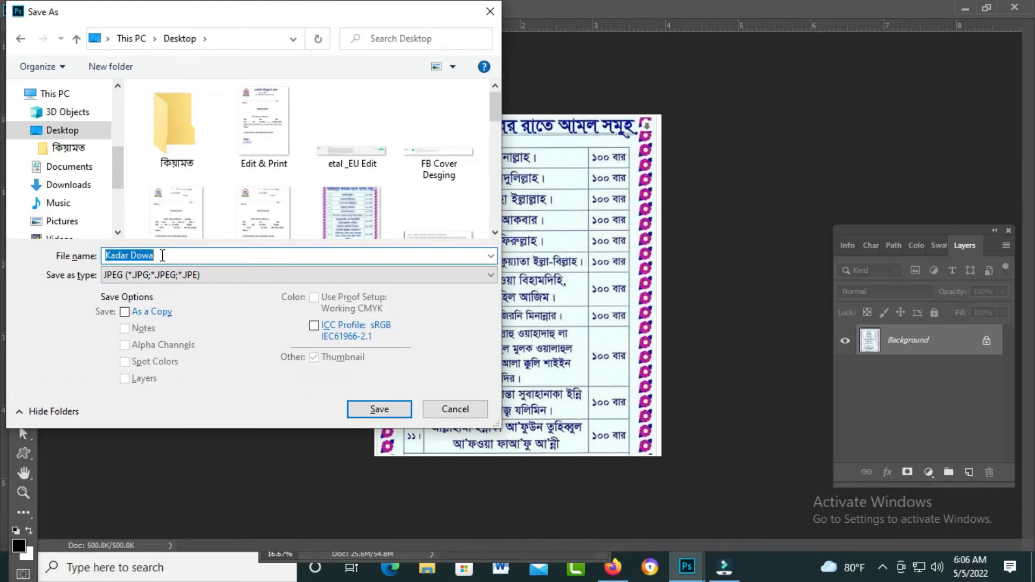
{"action": "type", "text": "Final F"}
{"action": "key", "text": "BackSpace"}
{"action": "type", "text": "Work"}
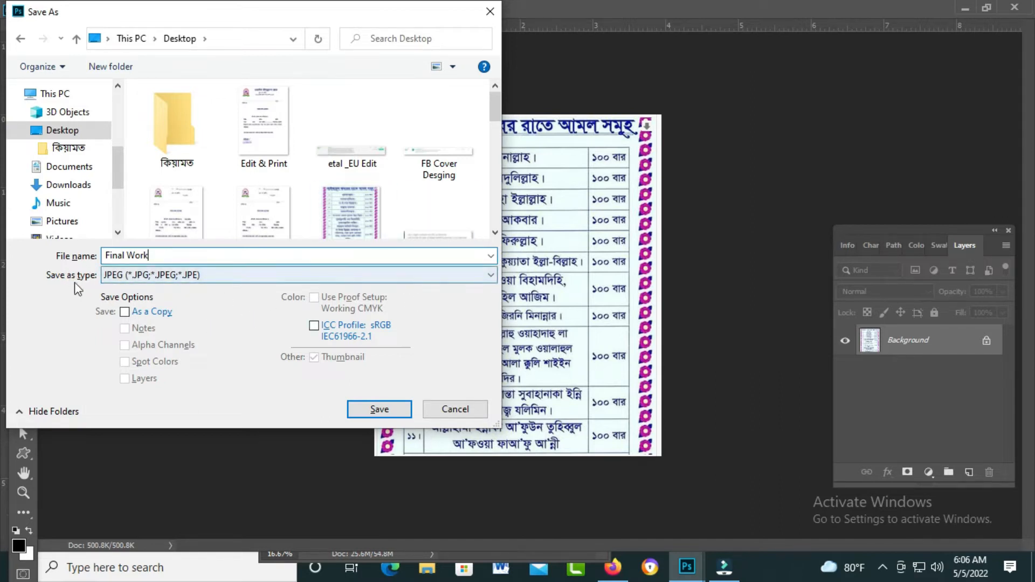
{"action": "left_click", "coordinate": [231, 277]}
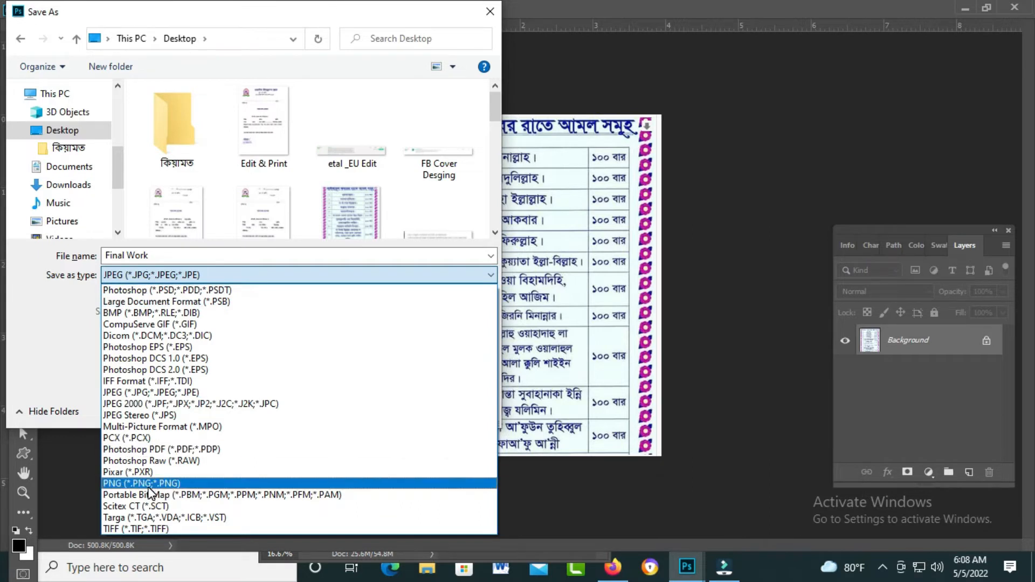
{"action": "left_click", "coordinate": [260, 277]}
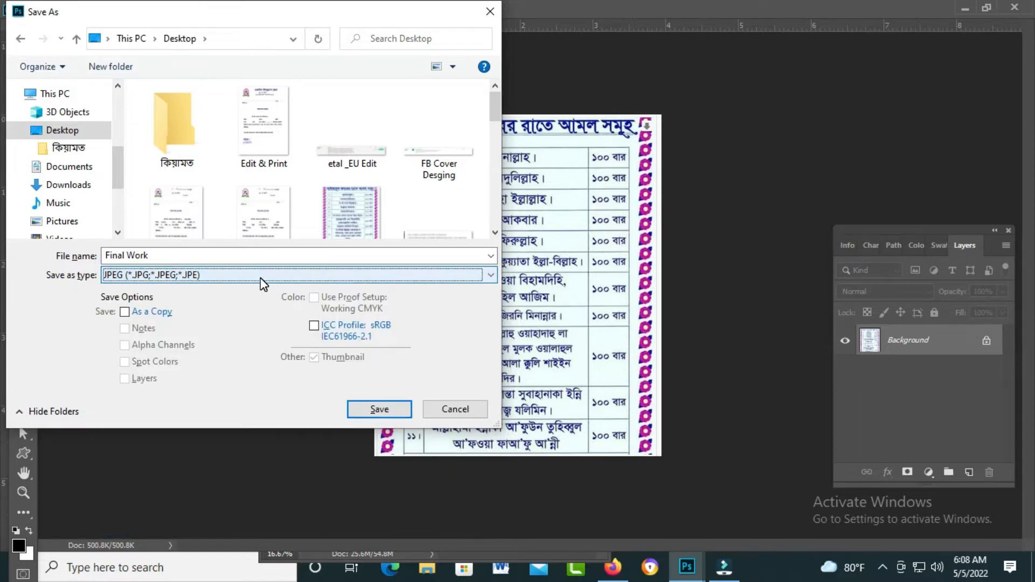
{"action": "left_click", "coordinate": [260, 277]}
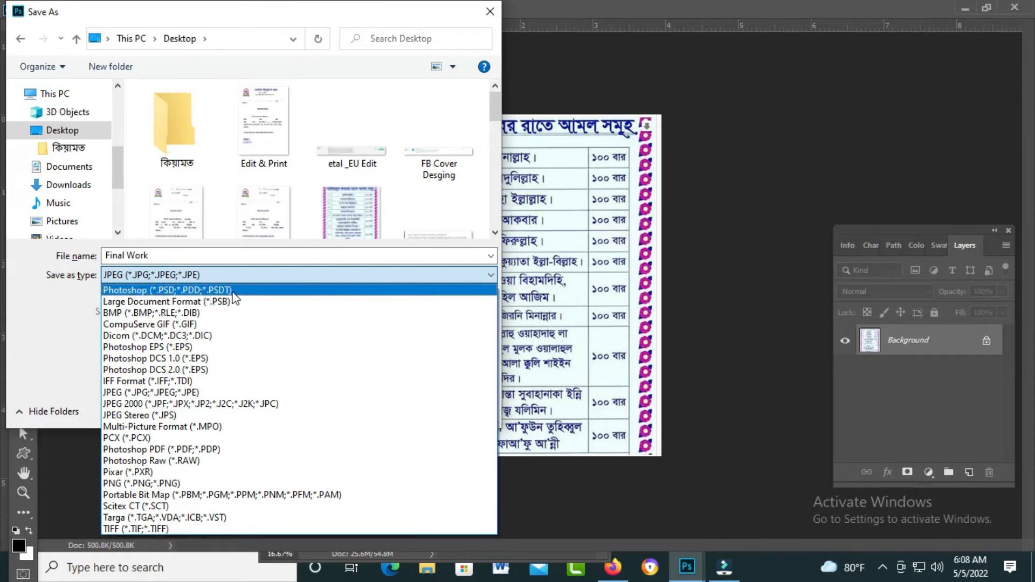
{"action": "left_click", "coordinate": [233, 292]}
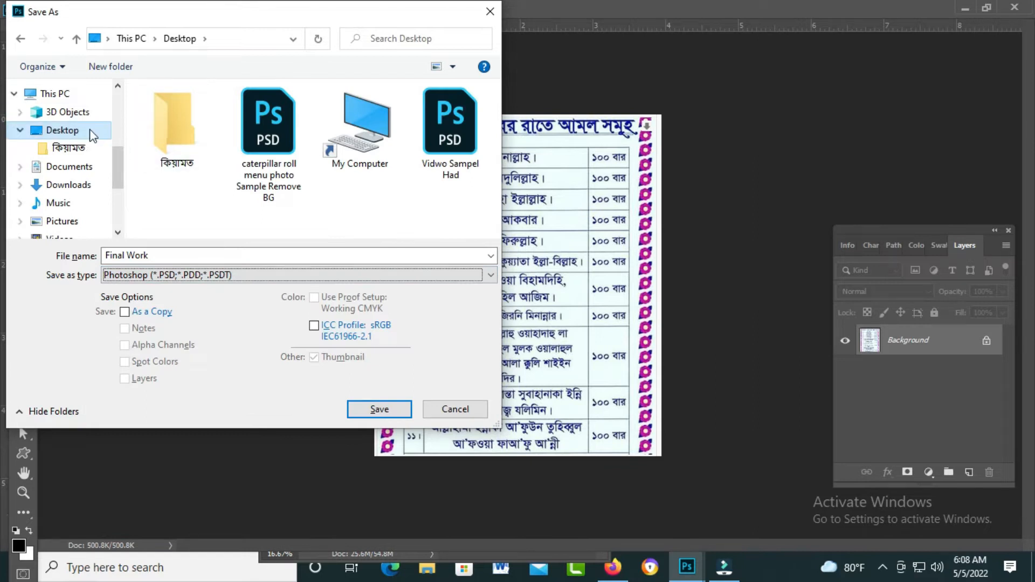
{"action": "left_click", "coordinate": [379, 409]}
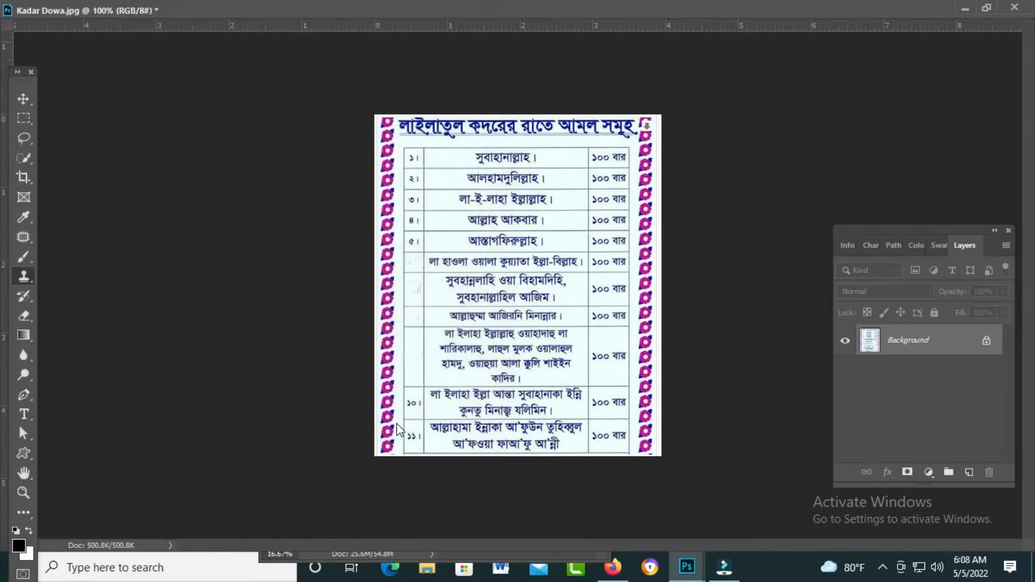
{"action": "left_click", "coordinate": [986, 7]}
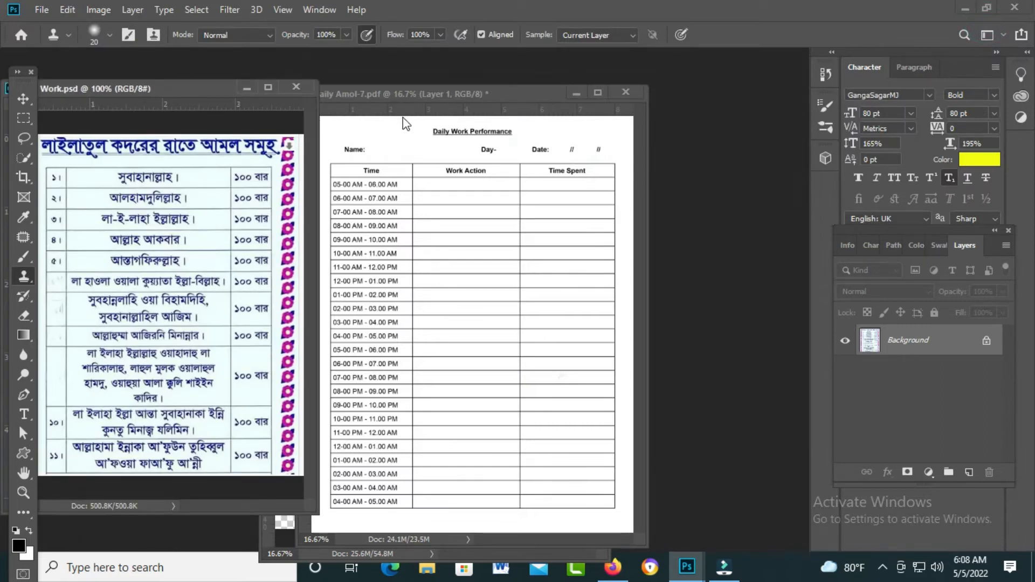
{"action": "left_click", "coordinate": [358, 92]}
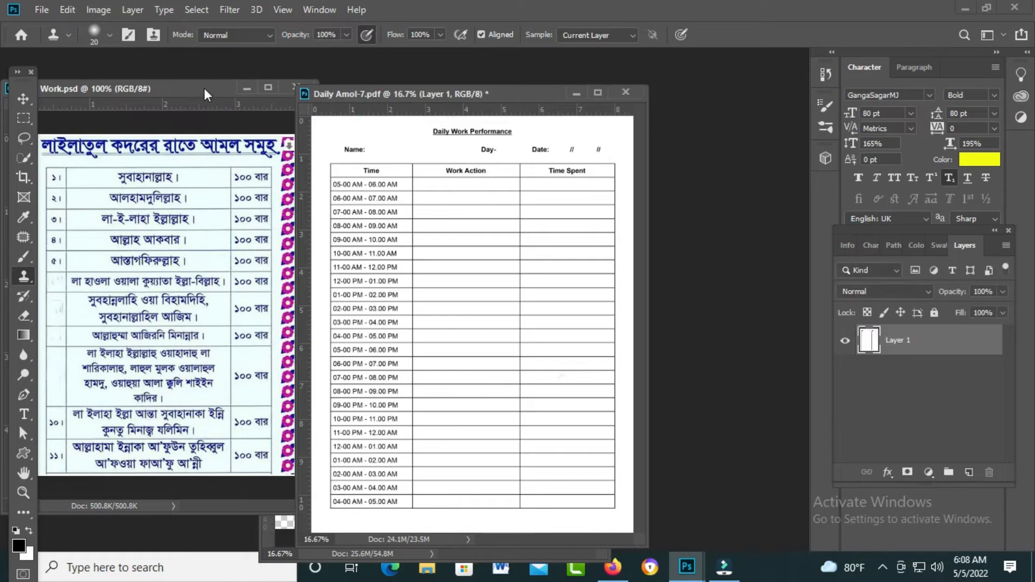
{"action": "left_click", "coordinate": [175, 91]}
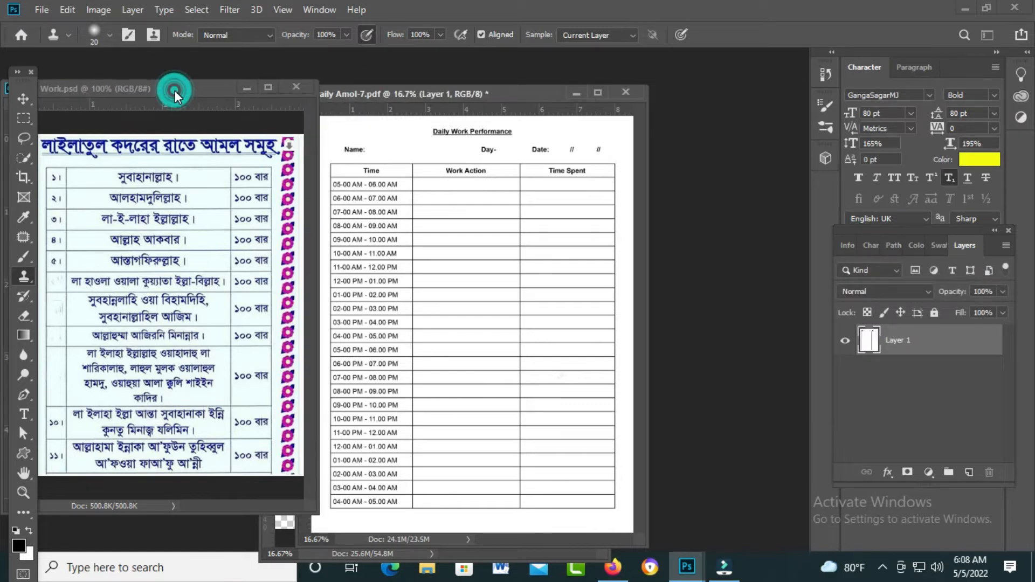
{"action": "left_click", "coordinate": [46, 11]}
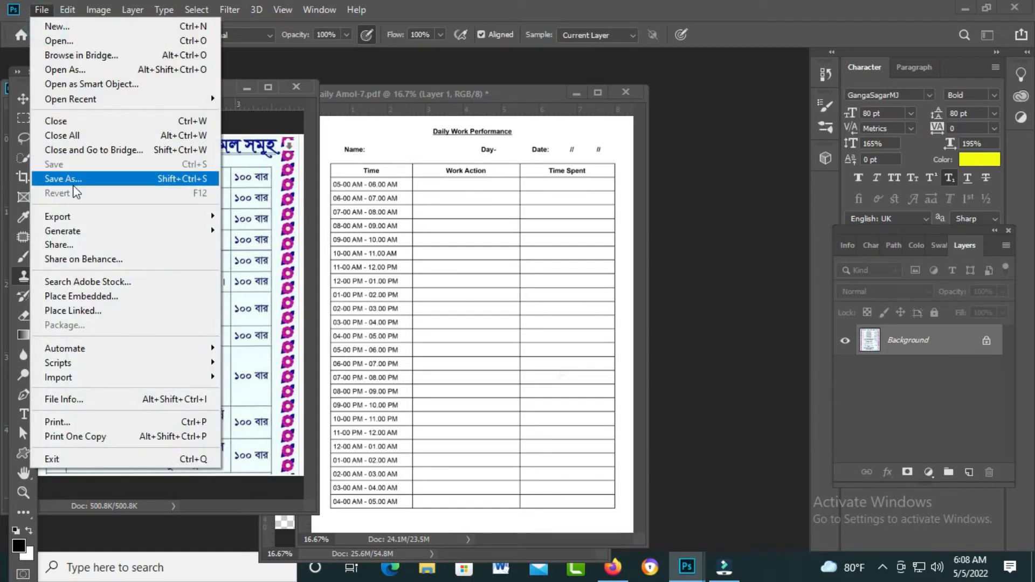
{"action": "left_click", "coordinate": [66, 178]}
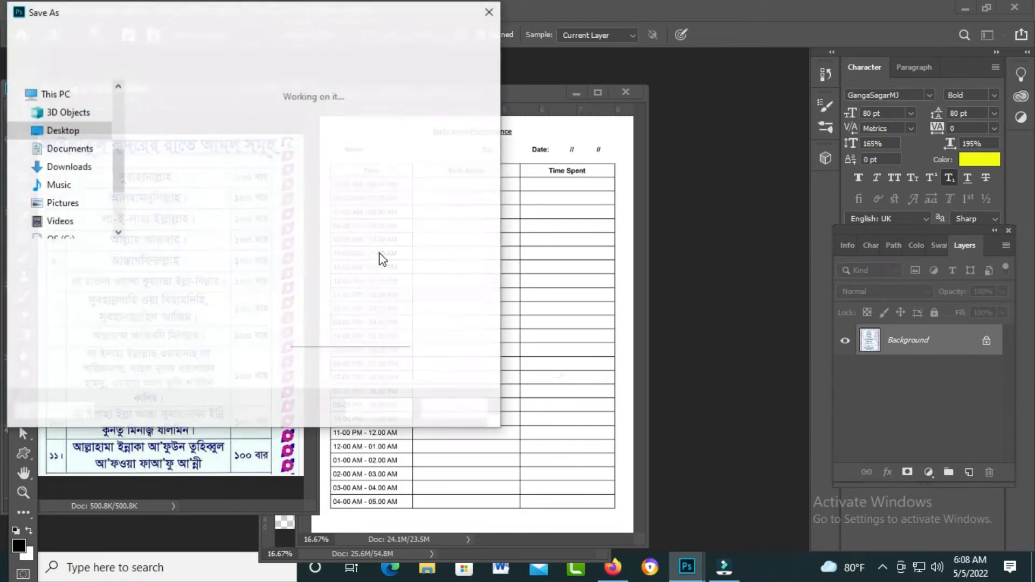
{"action": "left_click", "coordinate": [228, 275]}
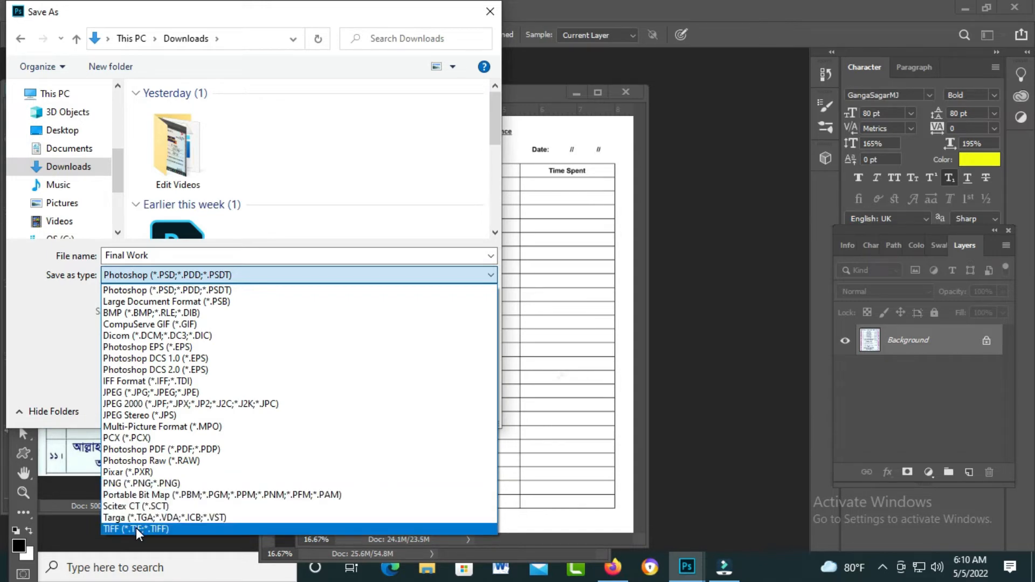
{"action": "left_click", "coordinate": [494, 20]}
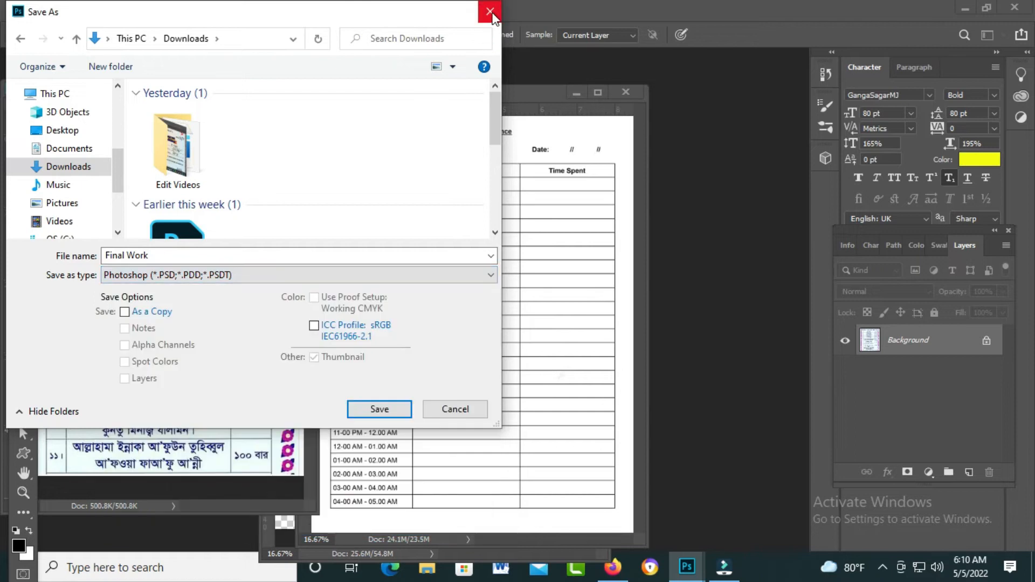
{"action": "left_click", "coordinate": [494, 20]}
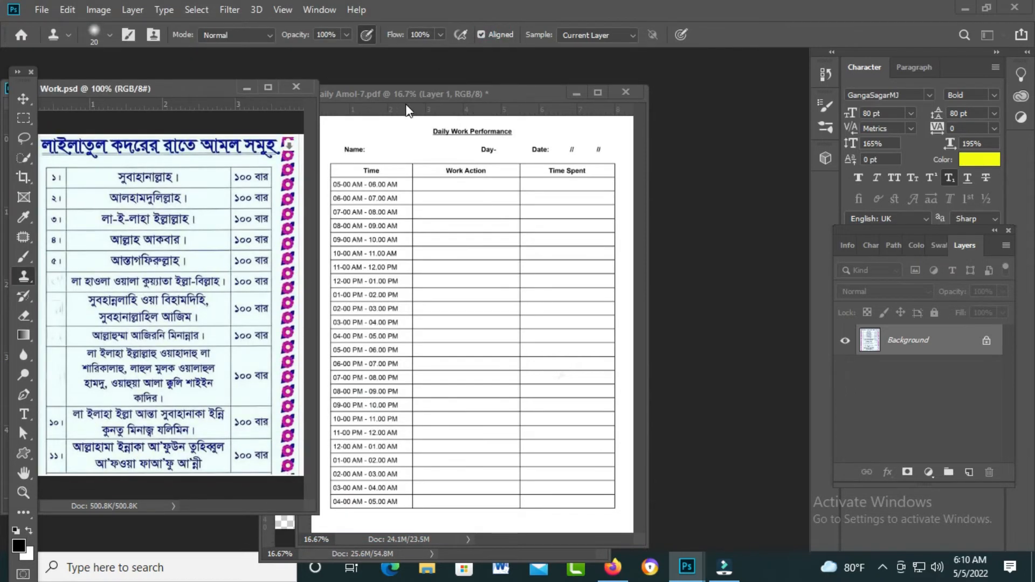
Maximise Daily Amol-7.pdf and copy the 05 from the first time row into the day and month places of the Date field
{"action": "left_click", "coordinate": [429, 97]}
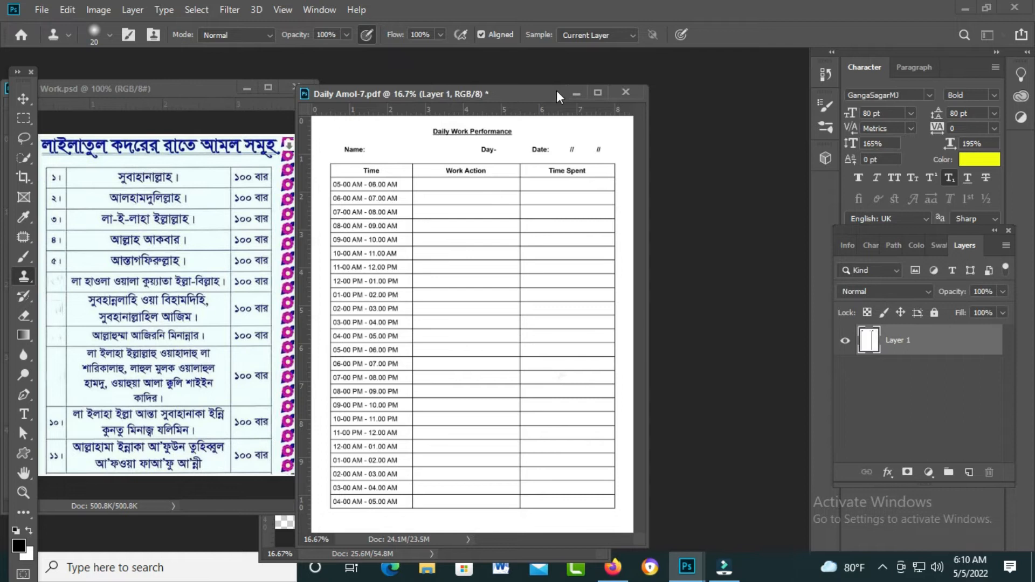
{"action": "left_click", "coordinate": [597, 92]}
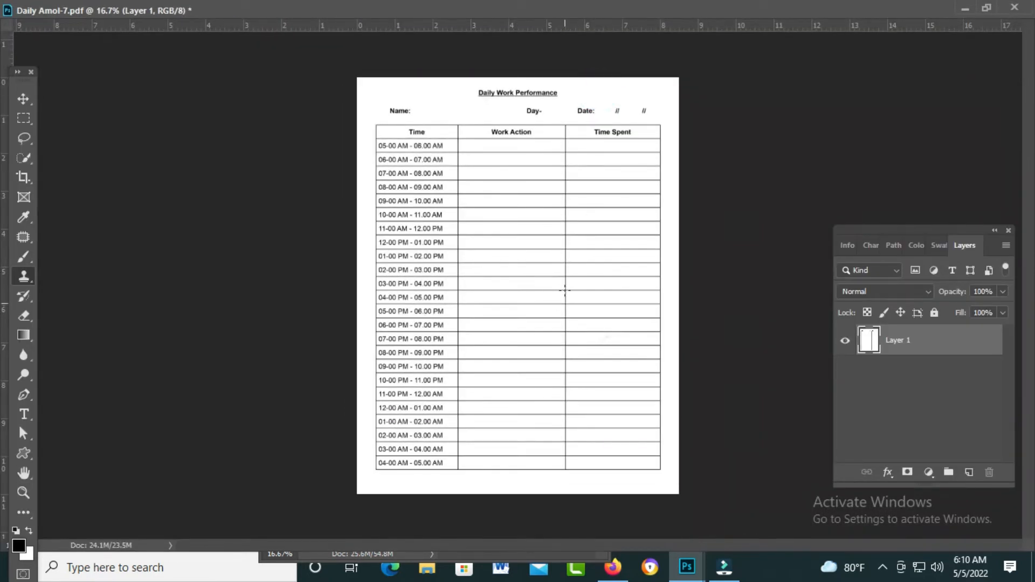
{"action": "left_click", "coordinate": [575, 217], "text": "ctrl"}
{"action": "left_click", "coordinate": [575, 216], "text": "ctrl"}
{"action": "scroll", "coordinate": [575, 215], "scroll_direction": "up", "scroll_amount": 3}
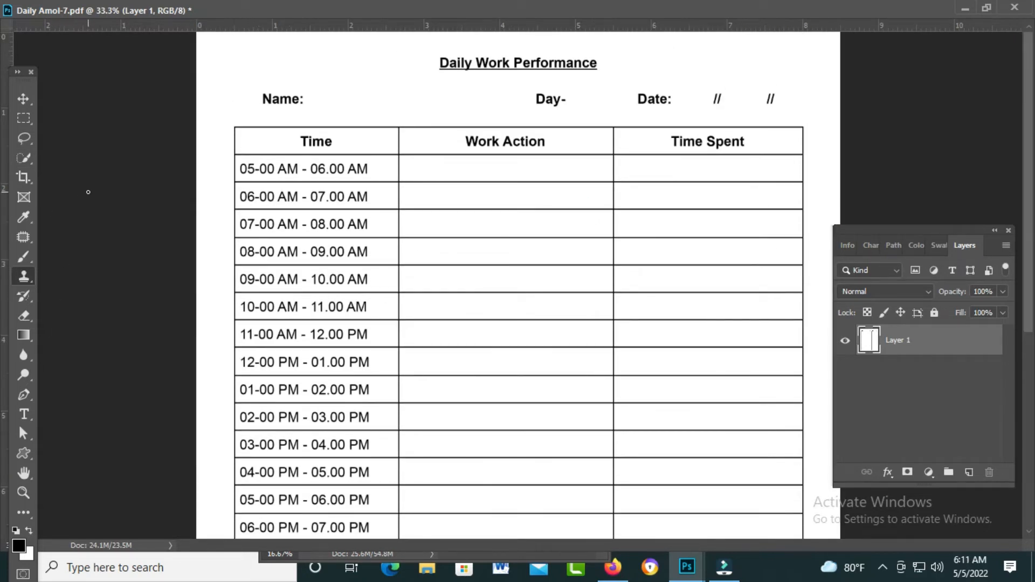
{"action": "left_click", "coordinate": [26, 109]}
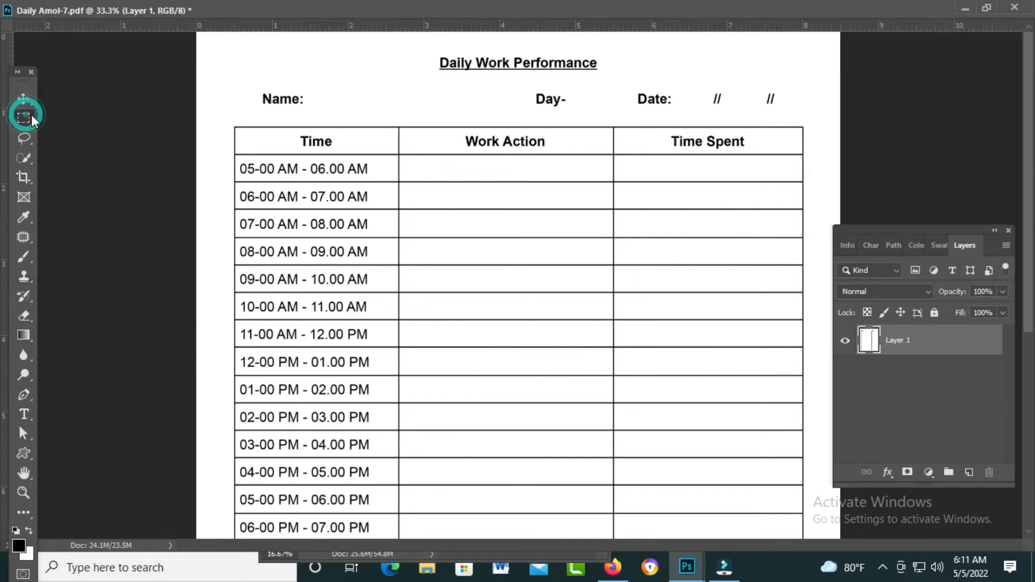
{"action": "left_click", "coordinate": [251, 170]}
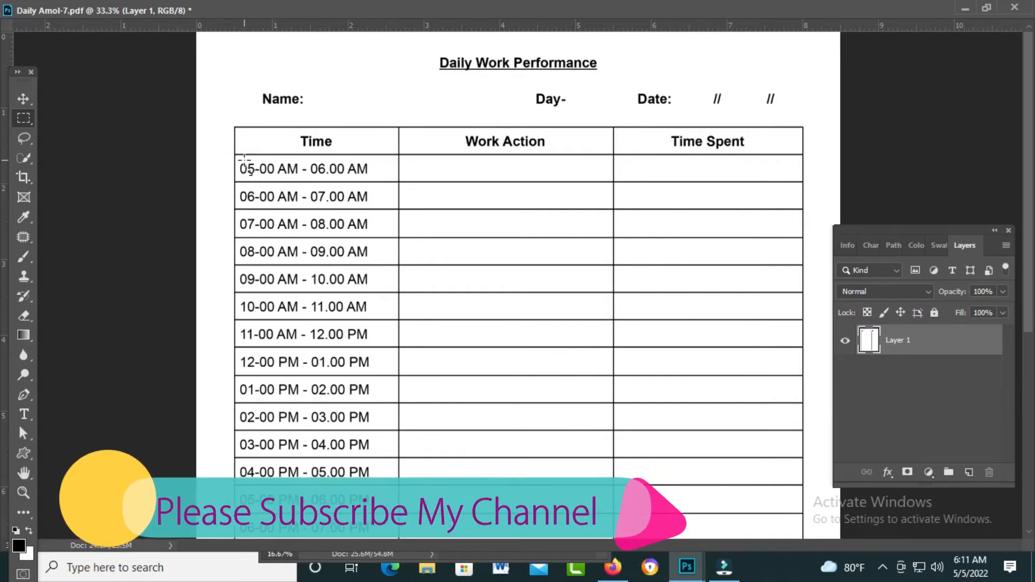
{"action": "left_click_drag", "start_coordinate": [239, 160], "coordinate": [256, 178]}
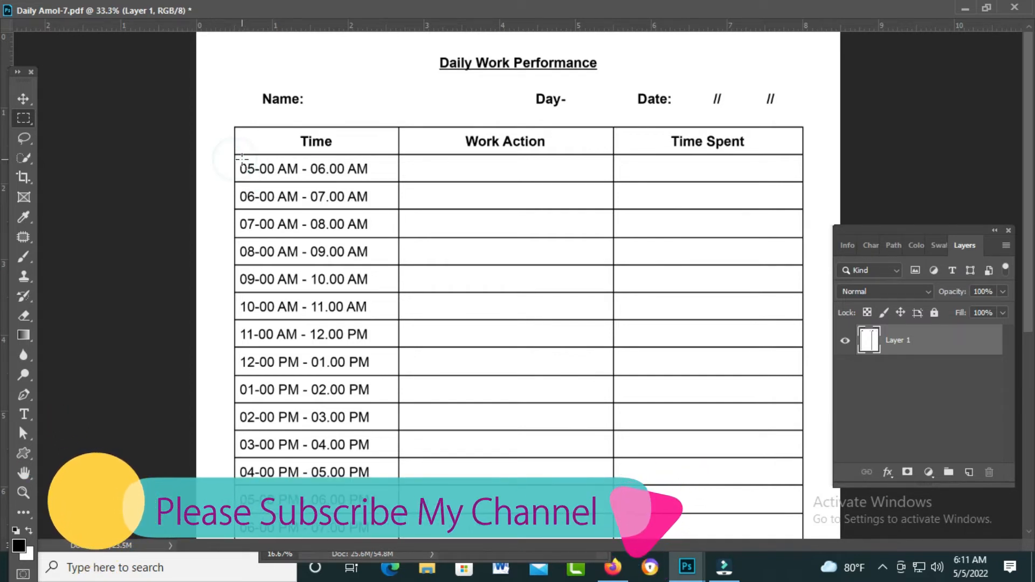
{"action": "key", "text": "v"}
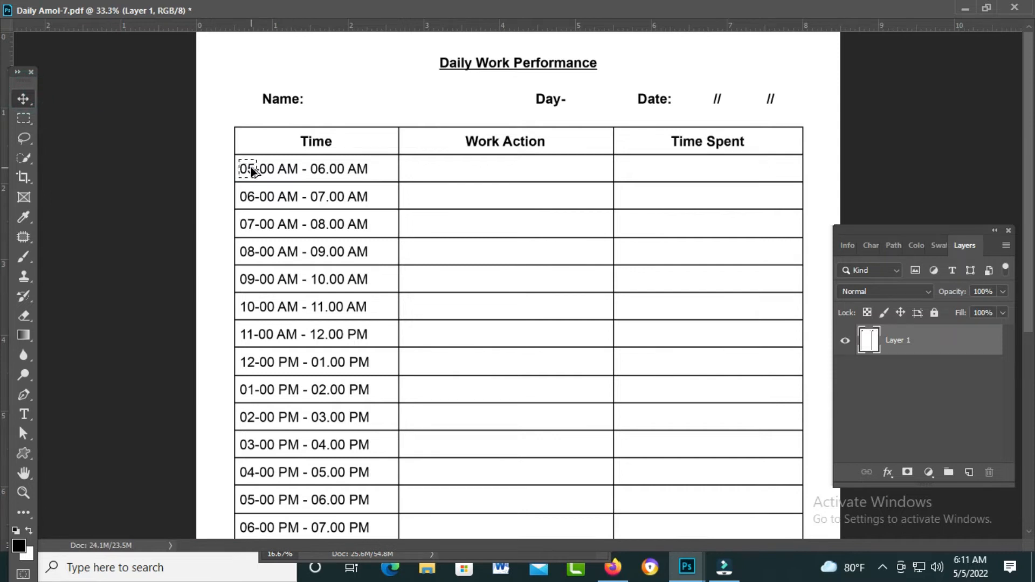
{"action": "left_click_drag", "start_coordinate": [250, 169], "coordinate": [696, 102]}
{"action": "left_click_drag", "start_coordinate": [694, 102], "coordinate": [743, 101]}
Copy the digit 2 from the 12-00 PM row twice into the year place of the Date field and clear the selection
{"action": "left_click", "coordinate": [25, 117]}
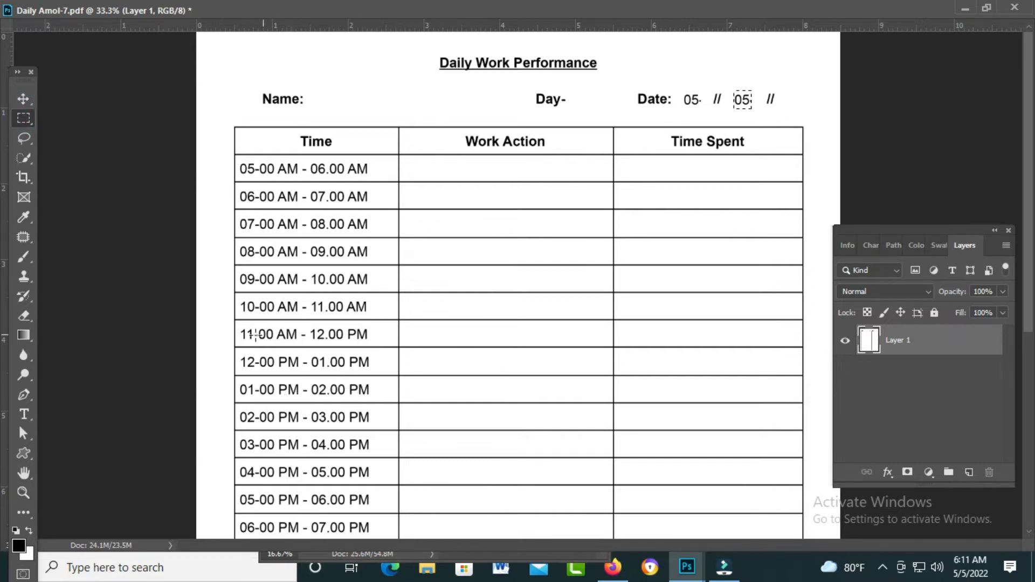
{"action": "left_click", "coordinate": [247, 356]}
{"action": "left_click_drag", "start_coordinate": [244, 353], "coordinate": [796, 100]}
{"action": "left_click", "coordinate": [24, 99]}
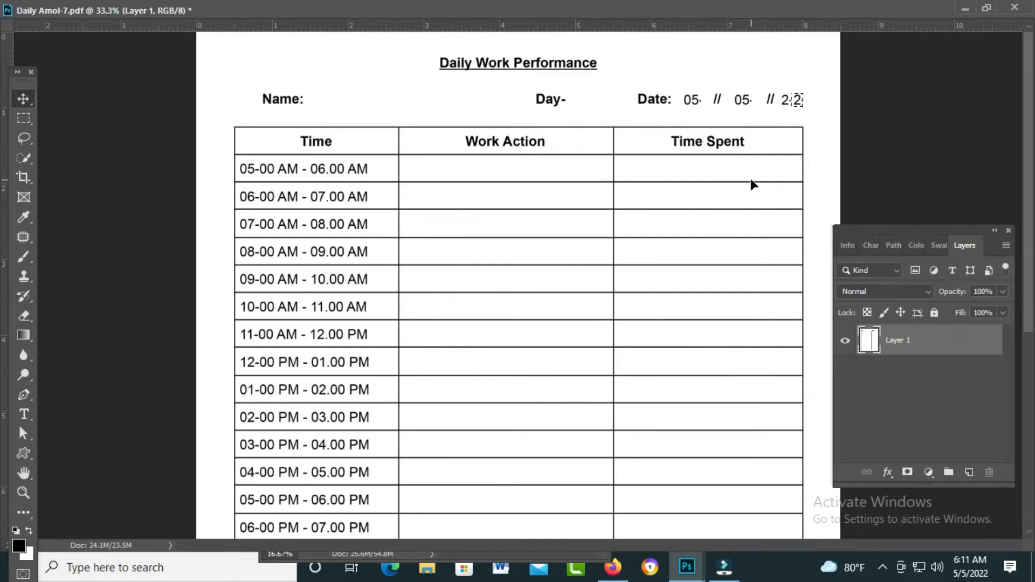
{"action": "key", "text": "ctrl+d"}
Save the edited sheet to the Desktop as Daily Amol-7 in JPEG format with Maximum quality 12
{"action": "key", "text": "ctrl+shift+s"}
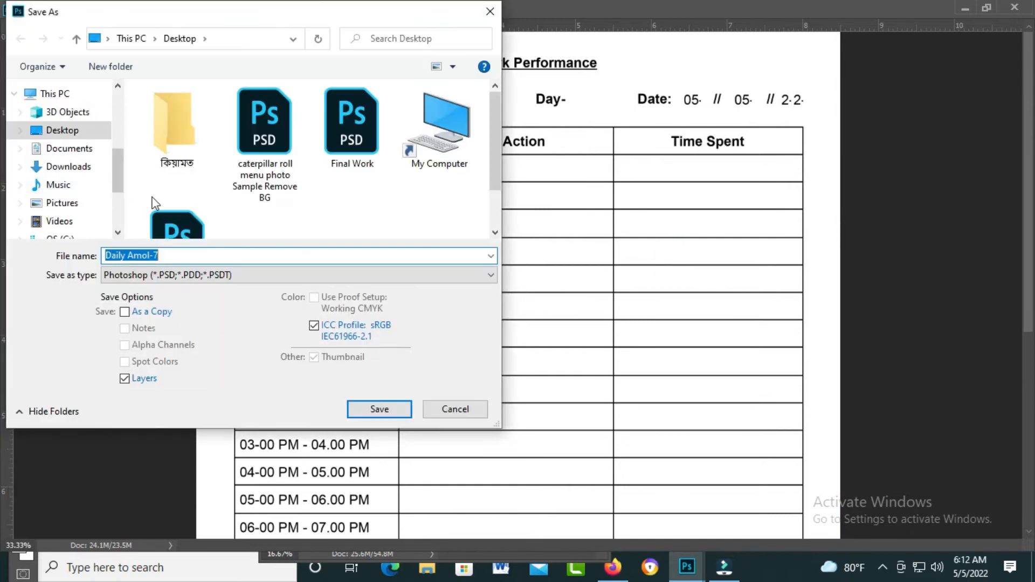
{"action": "left_click", "coordinate": [186, 279]}
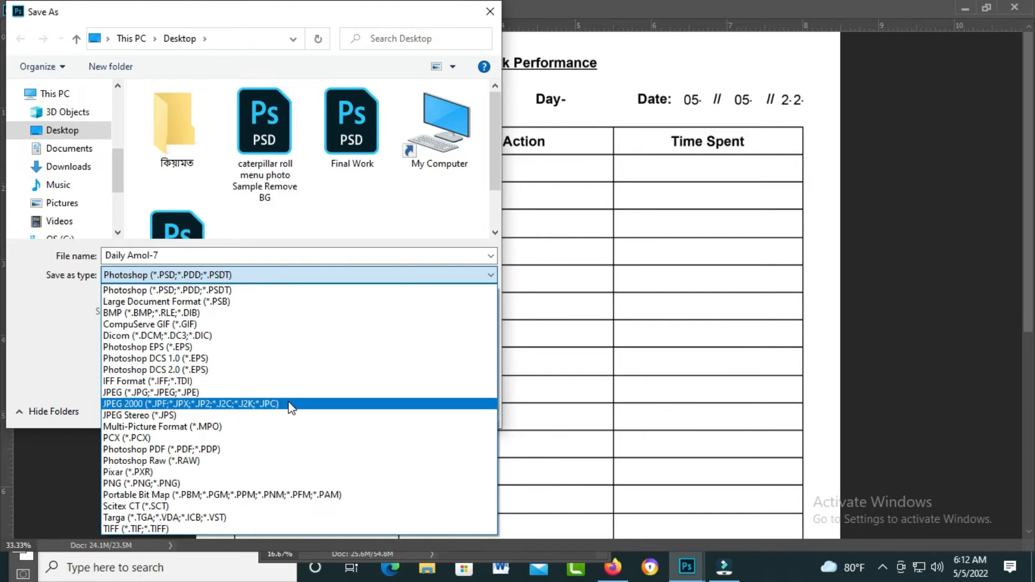
{"action": "left_click", "coordinate": [142, 393]}
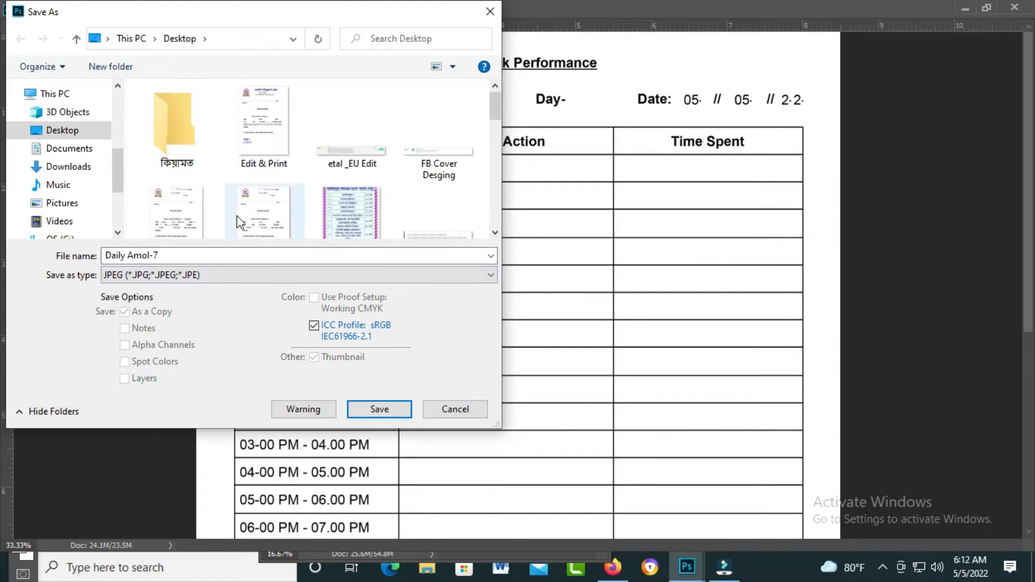
{"action": "left_click", "coordinate": [379, 410]}
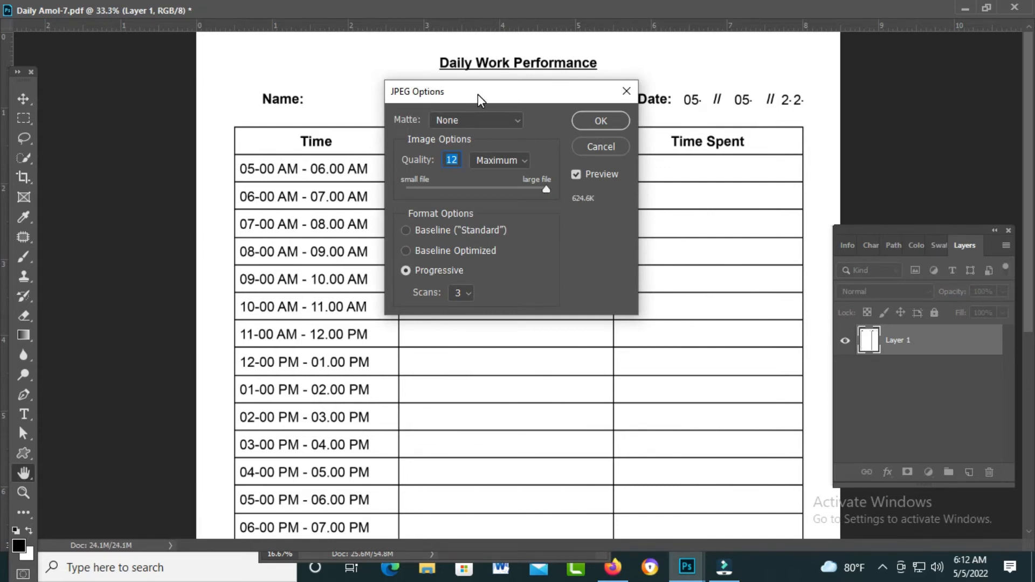
{"action": "left_click_drag", "start_coordinate": [545, 192], "coordinate": [572, 210]}
{"action": "key", "text": "Return"}
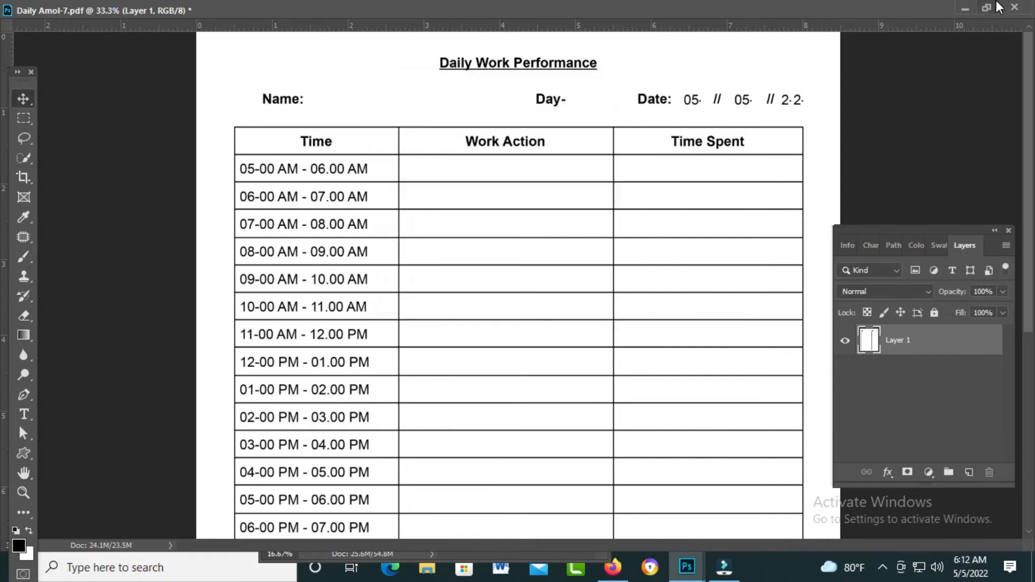
Return Daily Amol-7.pdf to a floating window and place it beside the Final Work window, exposing the caterpillar roll document behind it
{"action": "left_click", "coordinate": [987, 8]}
{"action": "left_click_drag", "start_coordinate": [387, 94], "coordinate": [487, 97]}
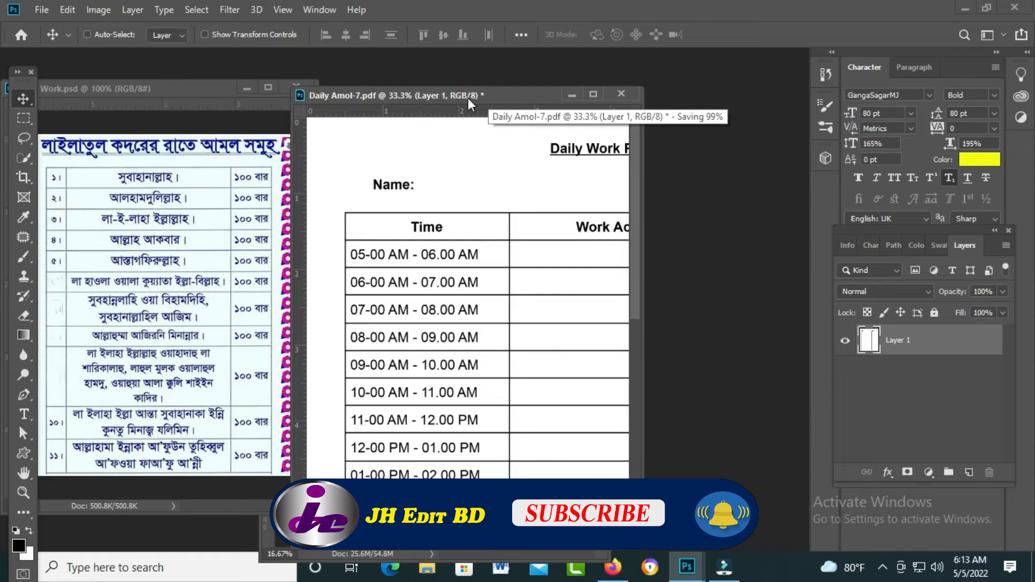
{"action": "left_click_drag", "start_coordinate": [468, 98], "coordinate": [489, 100]}
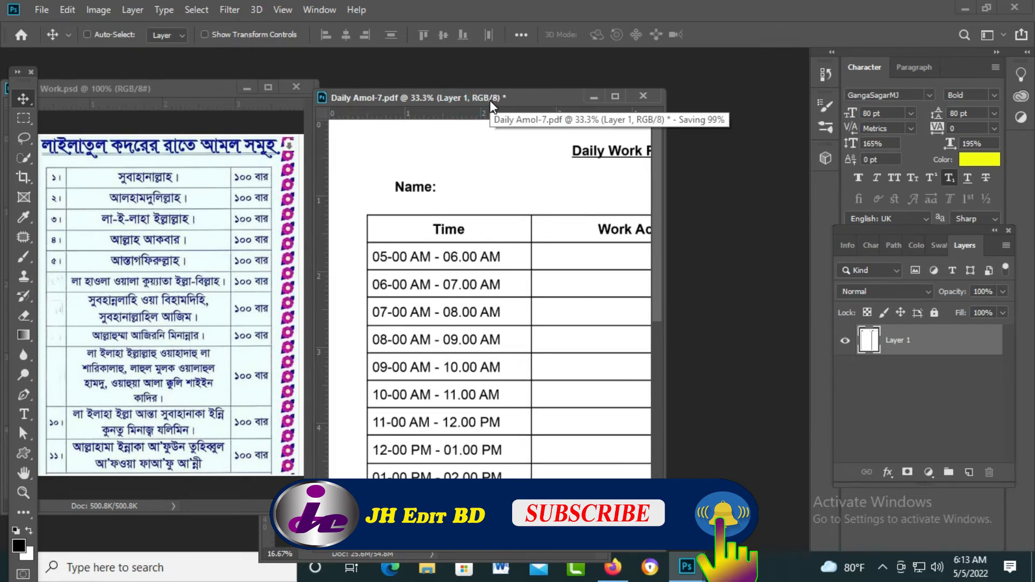
{"action": "left_click_drag", "start_coordinate": [460, 101], "coordinate": [477, 91]}
{"action": "left_click_drag", "start_coordinate": [505, 89], "coordinate": [538, 94]}
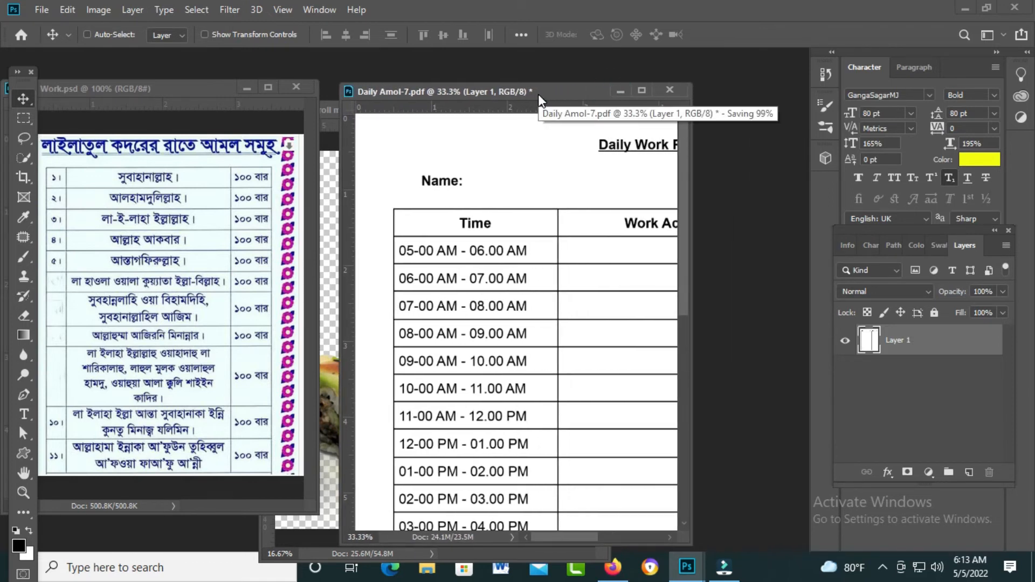
{"action": "left_click_drag", "start_coordinate": [538, 94], "coordinate": [562, 99]}
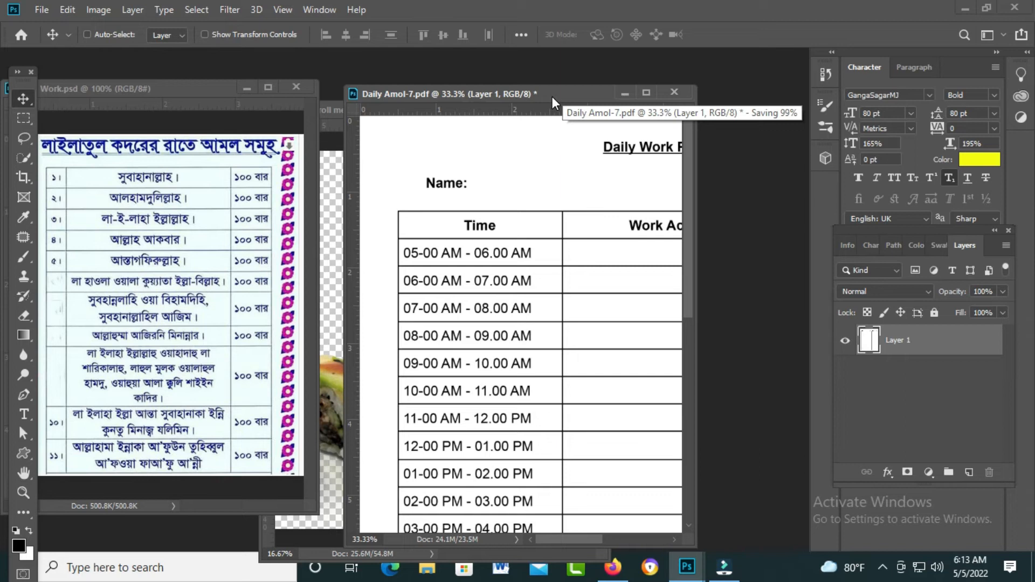
Bring the caterpillar roll document forward and maximise it, with Layer 1 copy hidden and the white Layer 2 shown
{"action": "left_click", "coordinate": [330, 109]}
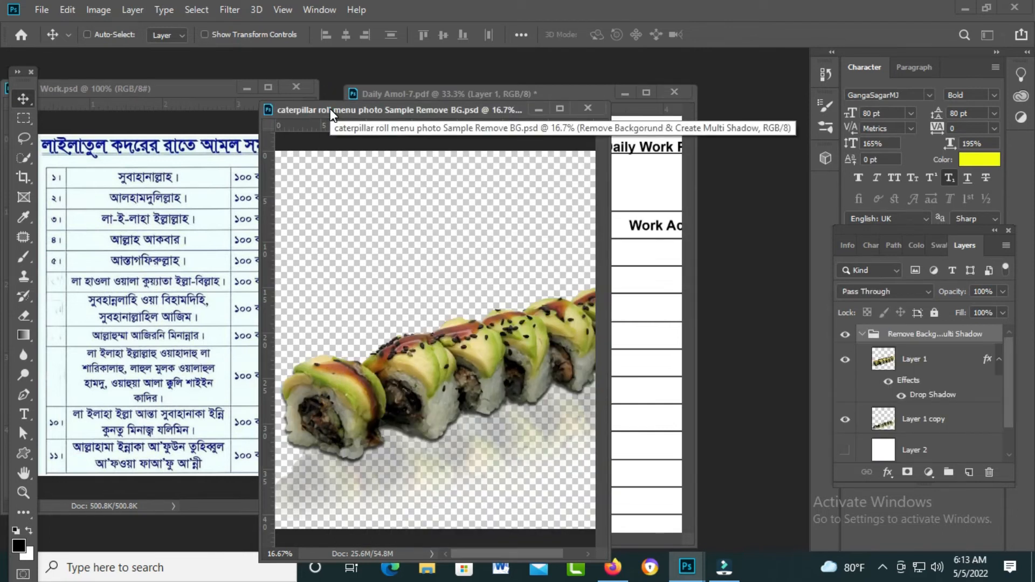
{"action": "left_click_drag", "start_coordinate": [330, 108], "coordinate": [382, 92]}
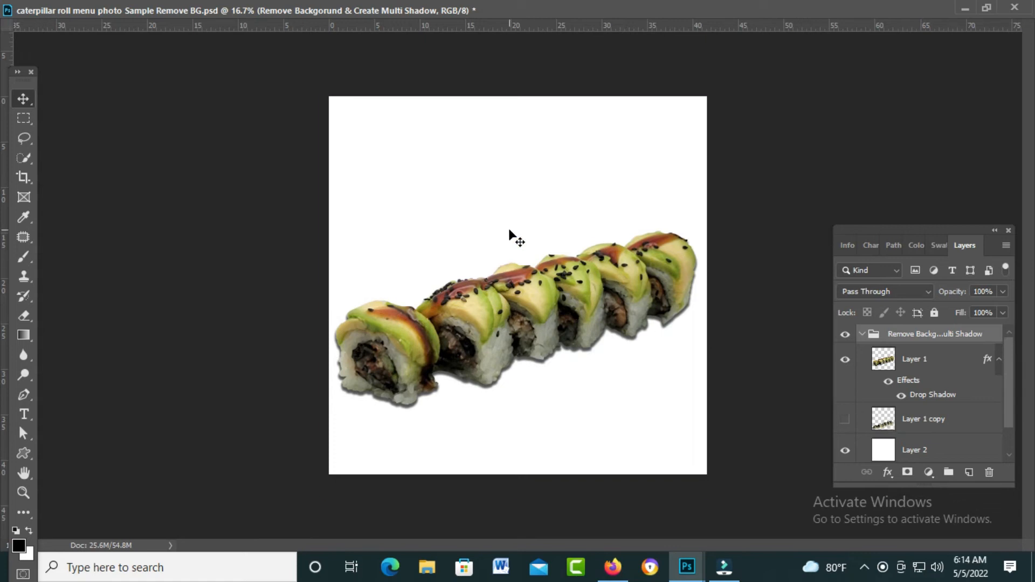
{"action": "key", "text": "Tab"}
Save the image to the Desktop in PNG format as caterpillar roll menu photo Sample Remove BG-01, accepting the PNG options
{"action": "key", "text": "ctrl+shift+s"}
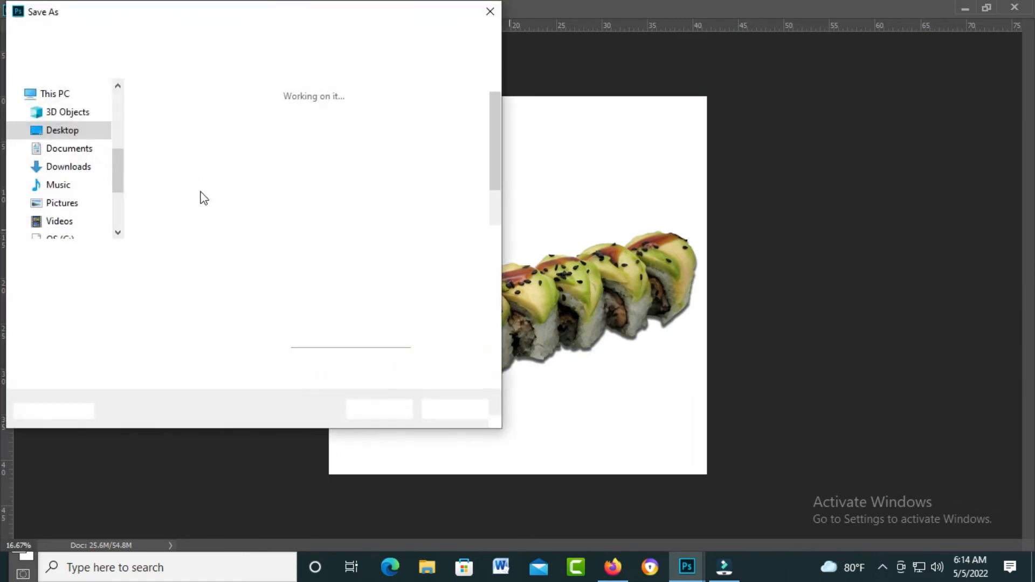
{"action": "left_click", "coordinate": [250, 275]}
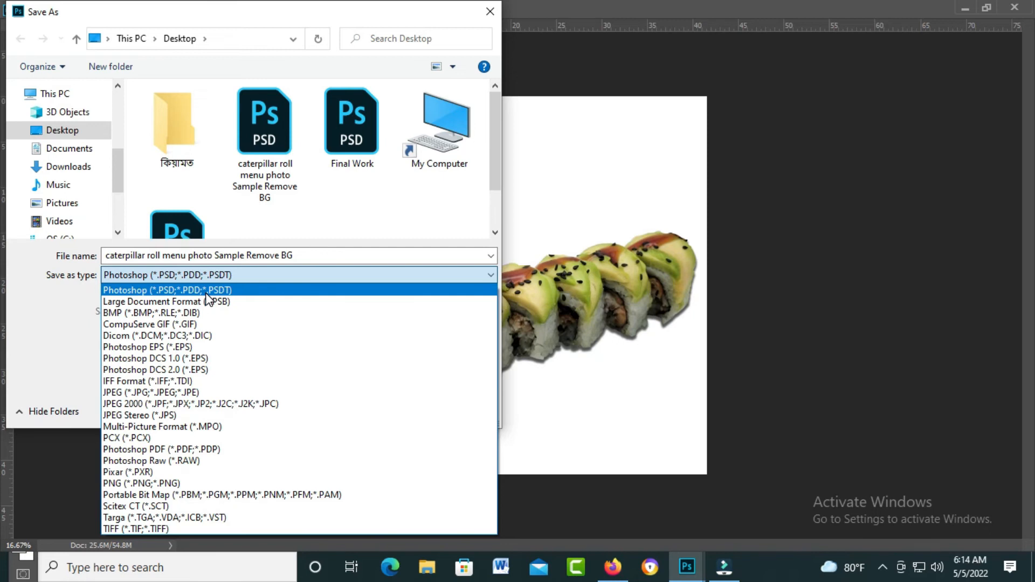
{"action": "left_click", "coordinate": [142, 483]}
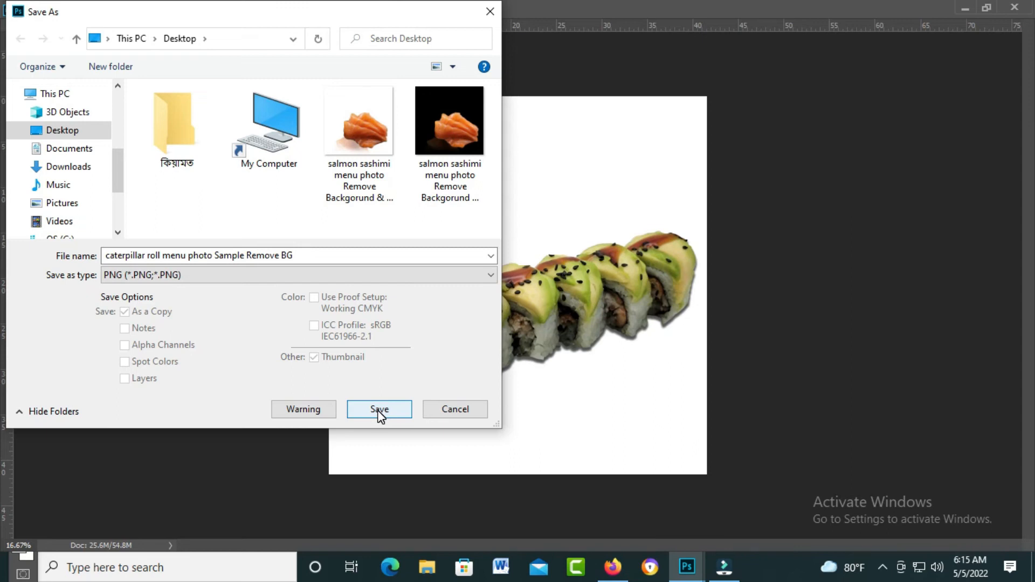
{"action": "left_click", "coordinate": [327, 259]}
{"action": "key", "text": "Right"}
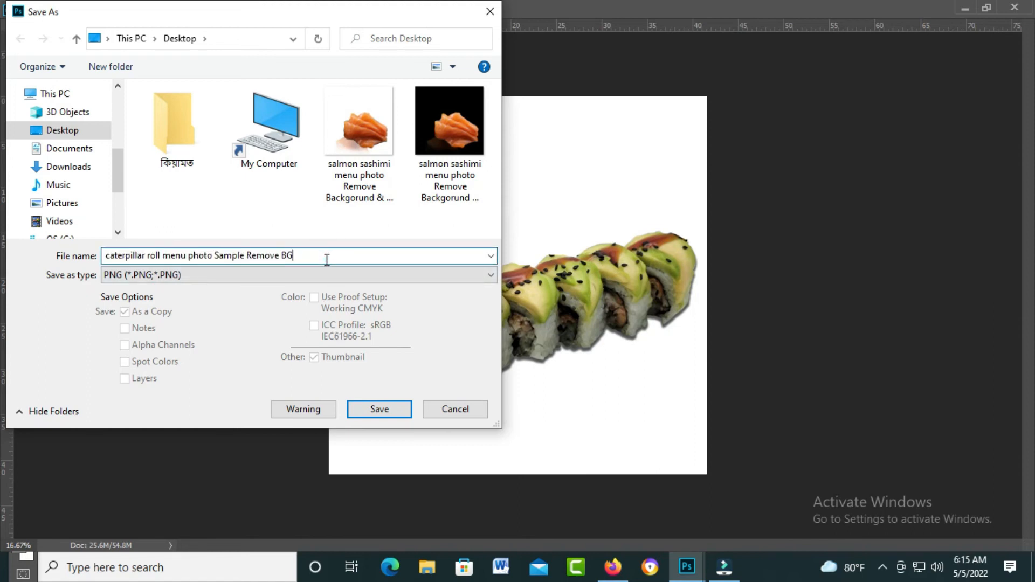
{"action": "type", "text": "-01"}
{"action": "left_click", "coordinate": [397, 410]}
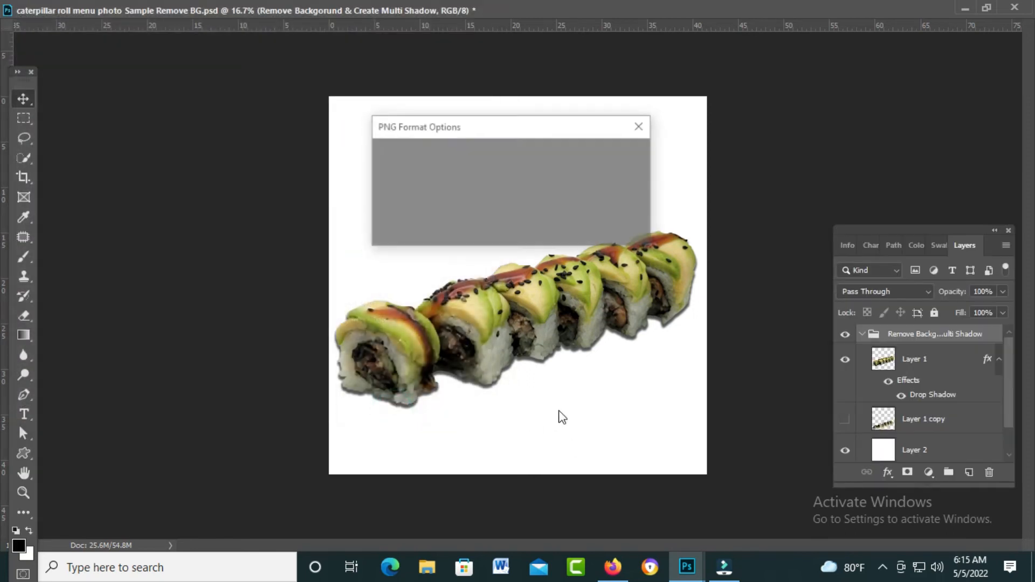
{"action": "left_click", "coordinate": [620, 162]}
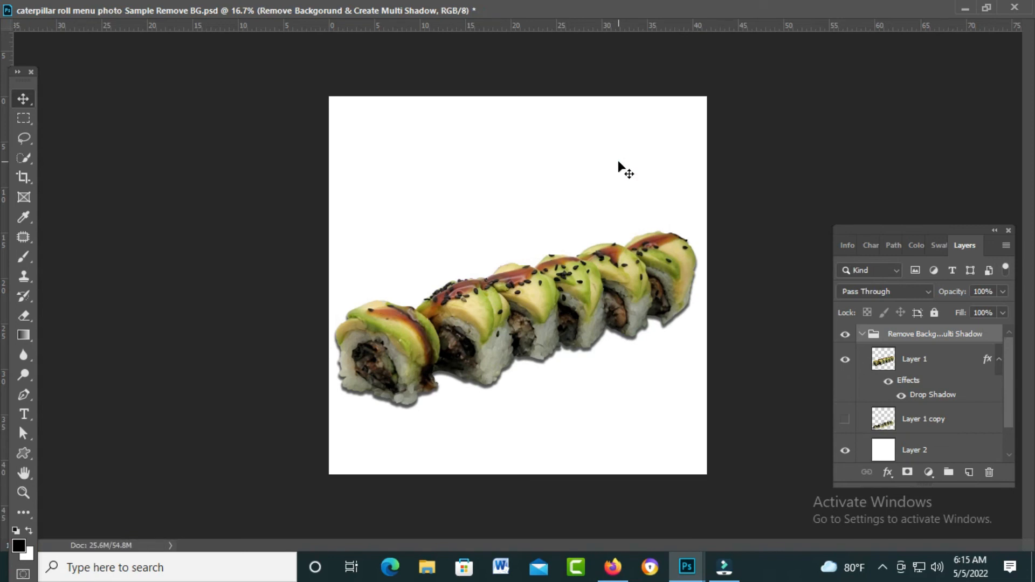
Open caterpillar roll menu photo Sample Remove BG-01.png from the Desktop
{"action": "key", "text": "ctrl"}
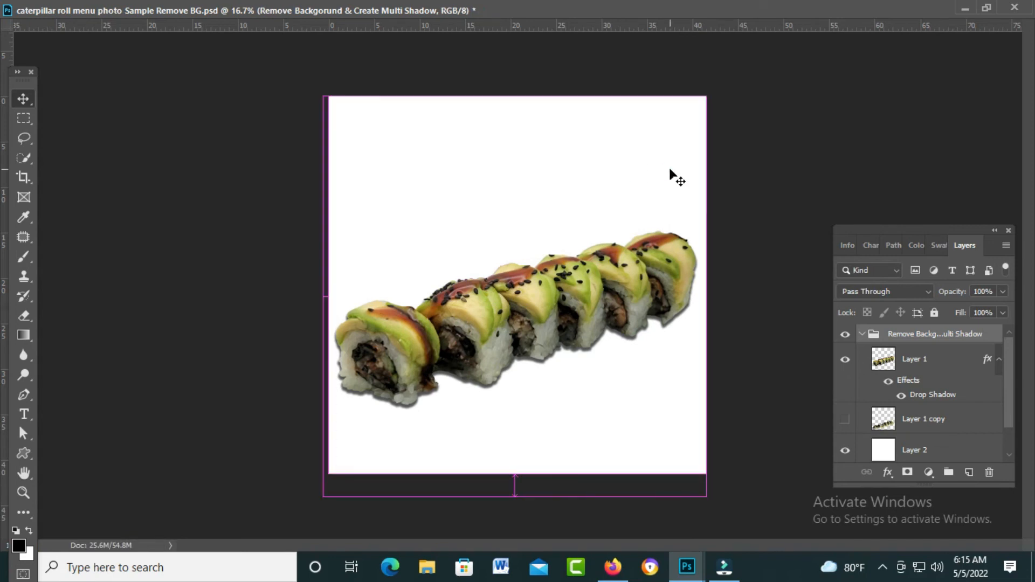
{"action": "key", "text": "Tab"}
{"action": "key", "text": "ctrl+o"}
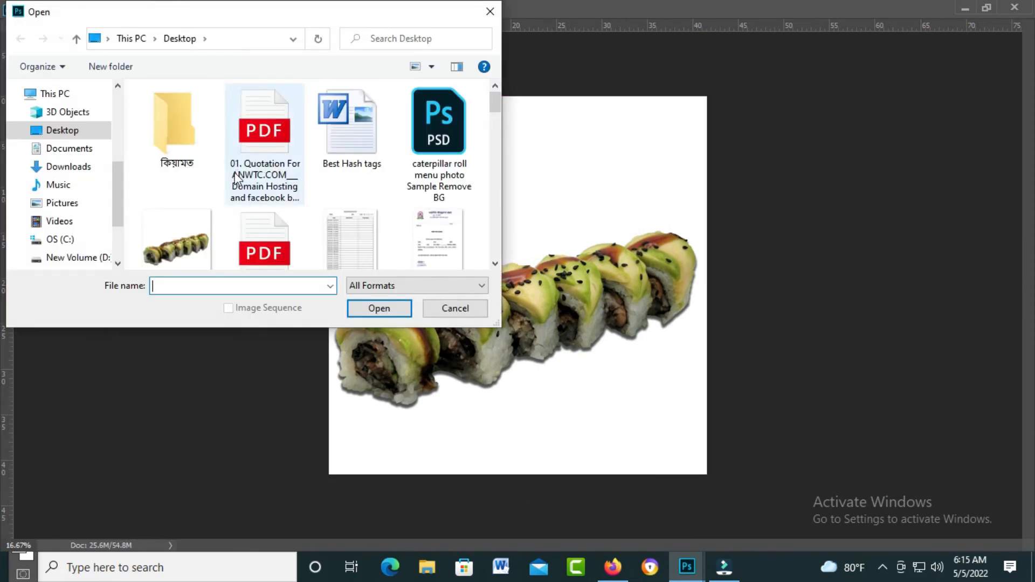
{"action": "scroll", "coordinate": [215, 194], "scroll_direction": "down", "scroll_amount": 1}
{"action": "left_click", "coordinate": [177, 200]}
{"action": "left_click", "coordinate": [379, 308]}
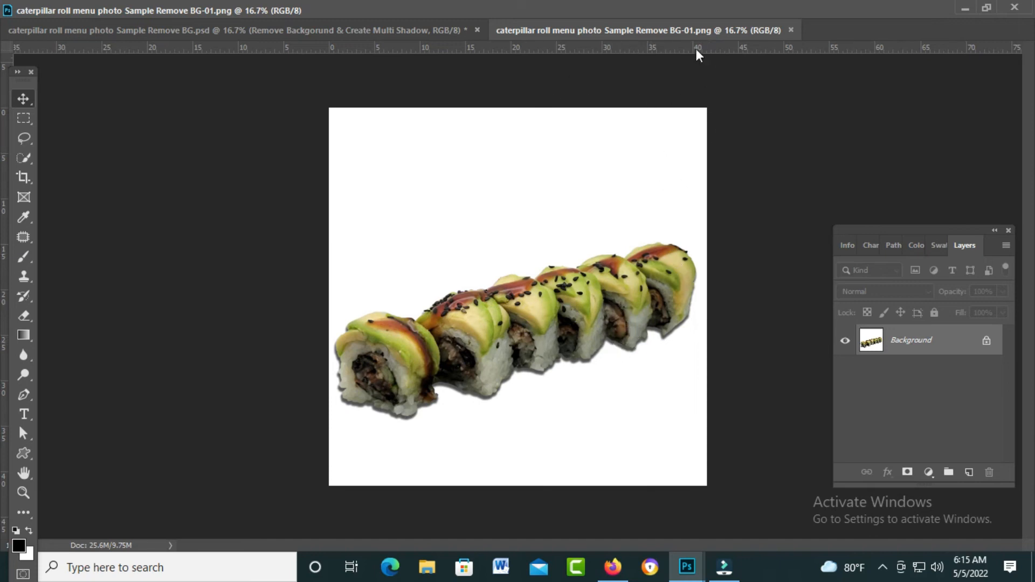
Compare the PNG with the layered PSD of the caterpillar roll, and delete the white Layer 2 from the PSD
{"action": "left_click", "coordinate": [319, 28]}
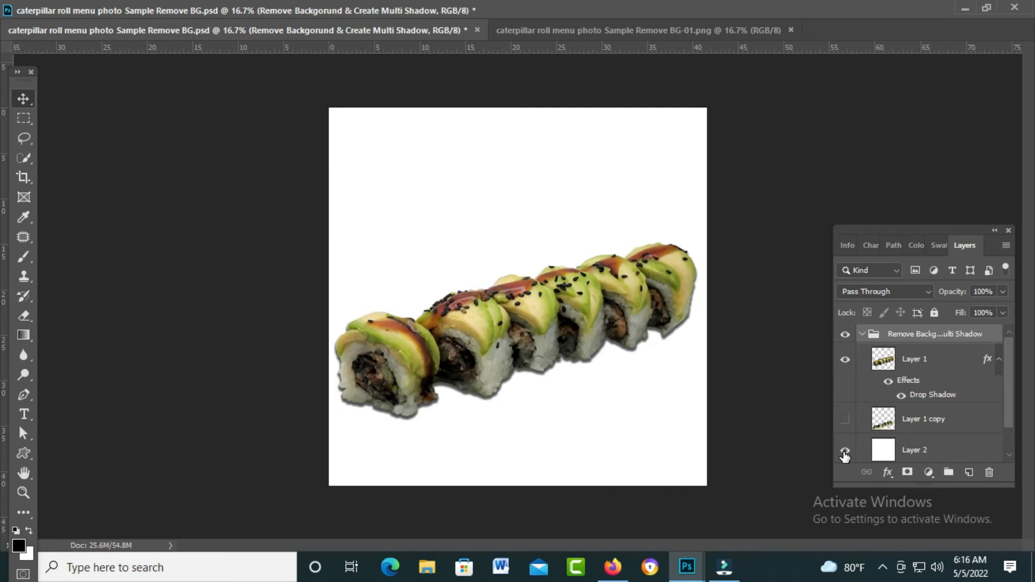
{"action": "left_click", "coordinate": [555, 32]}
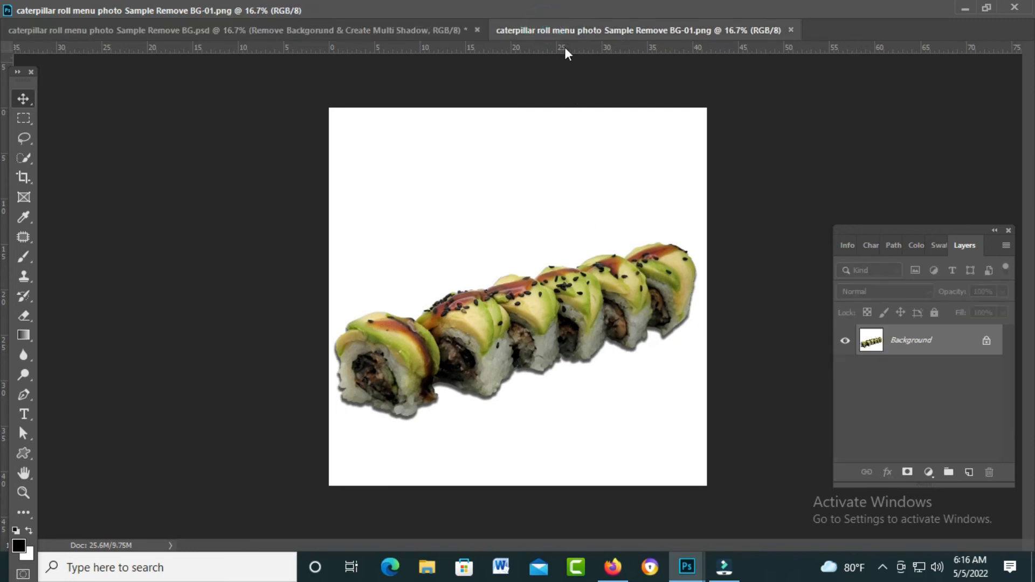
{"action": "left_click", "coordinate": [345, 32]}
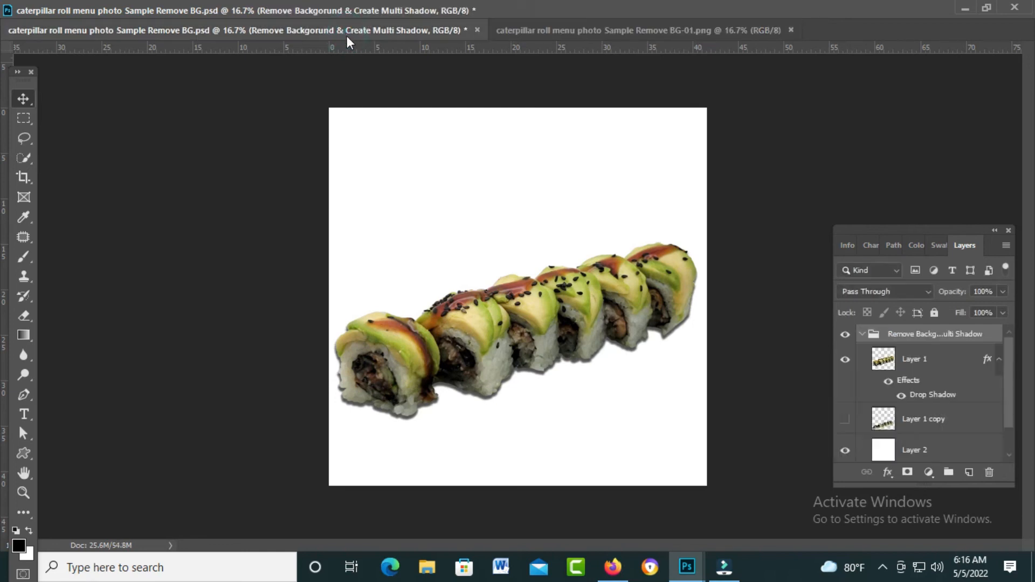
{"action": "scroll", "coordinate": [845, 456], "scroll_direction": "down", "scroll_amount": 1}
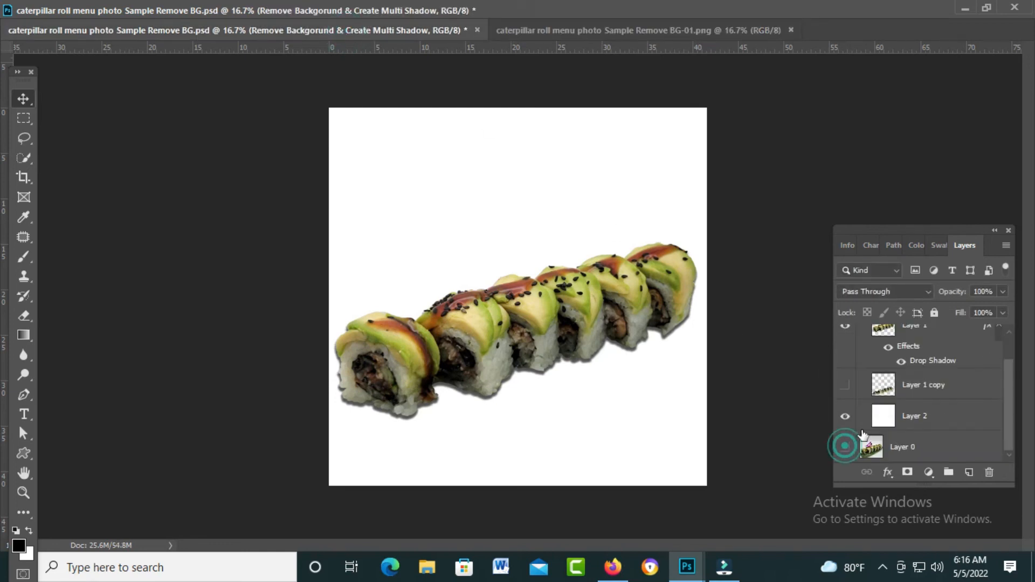
{"action": "left_click", "coordinate": [926, 420]}
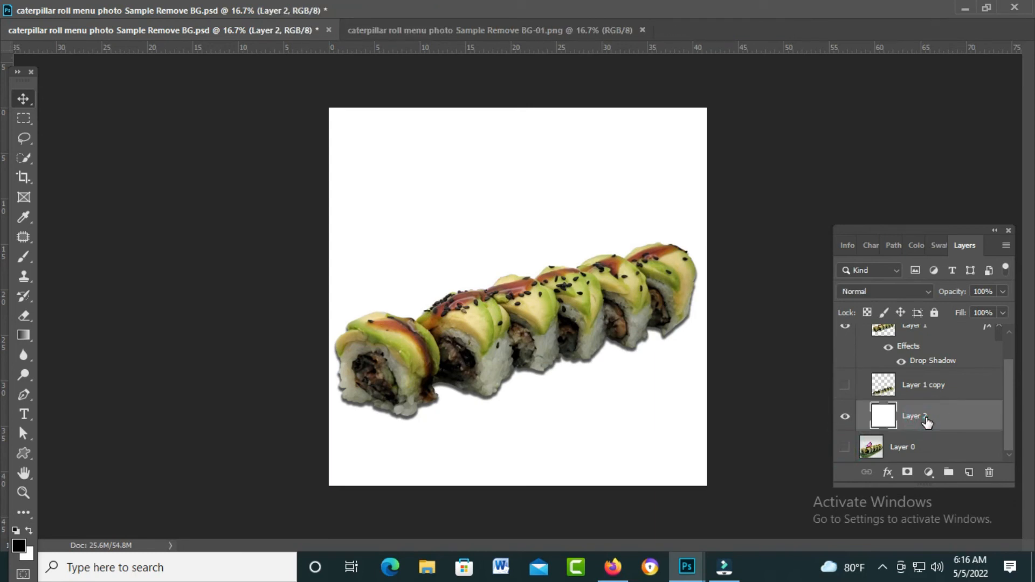
{"action": "key", "text": "Delete"}
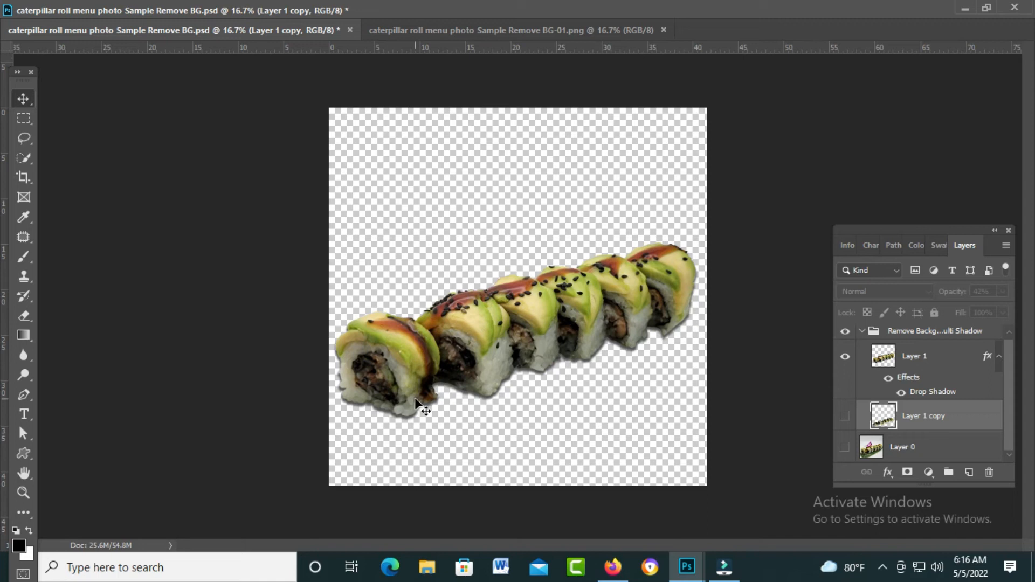
Save a copy of the transparent caterpillar roll to the Desktop in PNG format as caterpillar roll menu photo Sample Remove BG-01.png
{"action": "key", "text": "ctrl+shift+s"}
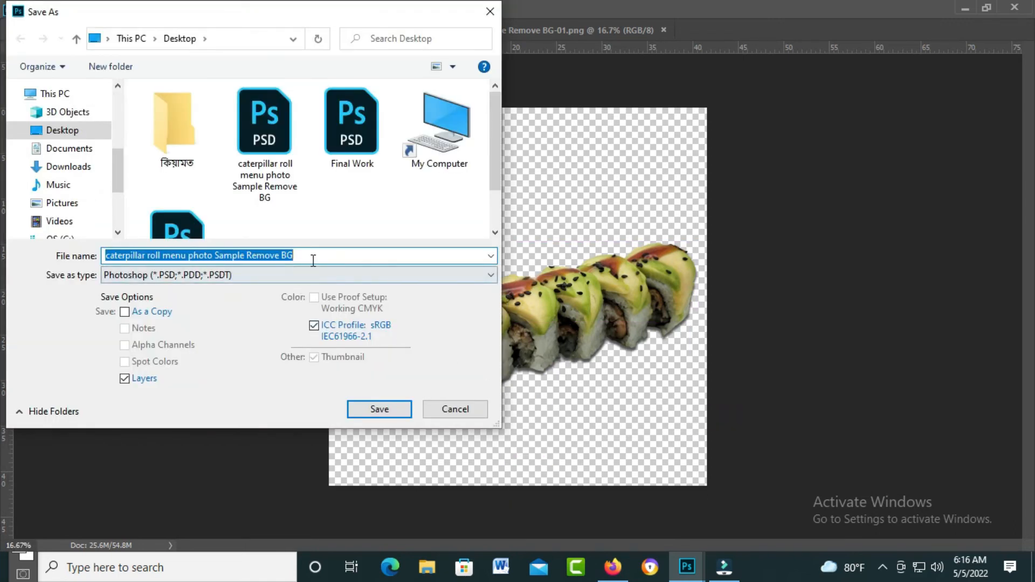
{"action": "scroll", "coordinate": [288, 227], "scroll_direction": "down", "scroll_amount": 2}
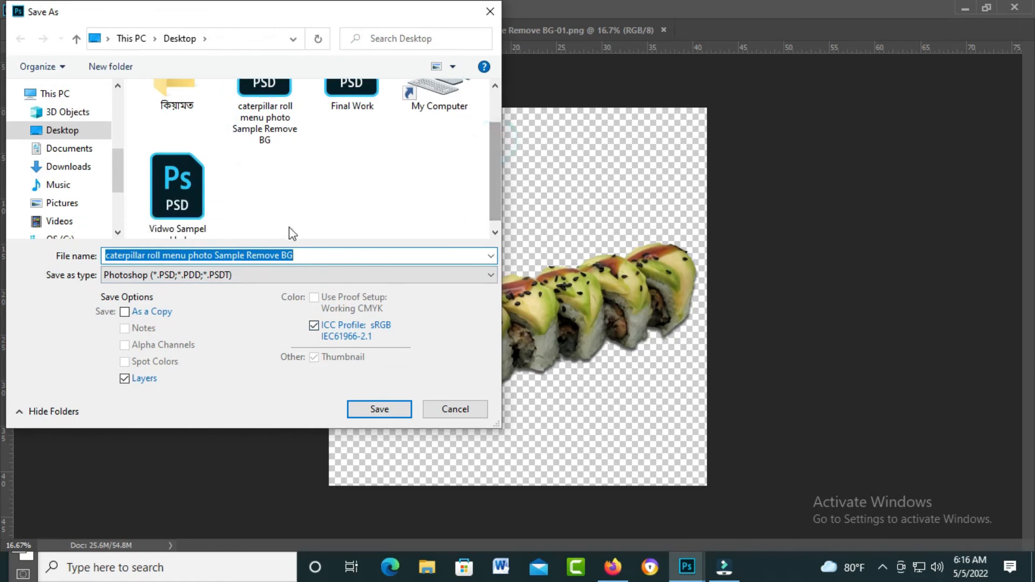
{"action": "scroll", "coordinate": [388, 212], "scroll_direction": "down", "scroll_amount": 1}
{"action": "left_click", "coordinate": [317, 255]}
{"action": "type", "text": "-"}
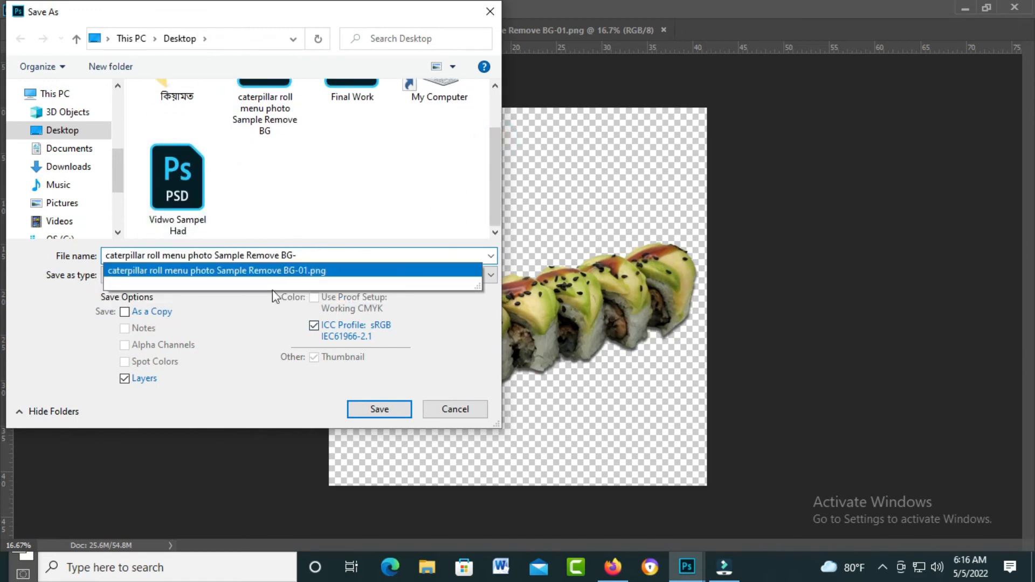
{"action": "left_click", "coordinate": [235, 270]}
{"action": "left_click", "coordinate": [225, 272]}
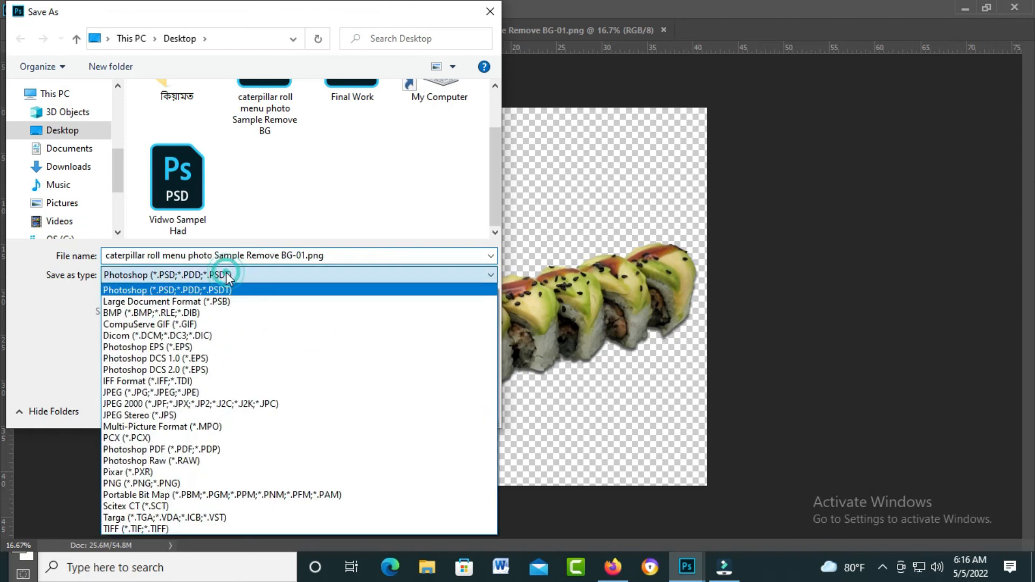
{"action": "left_click", "coordinate": [157, 483]}
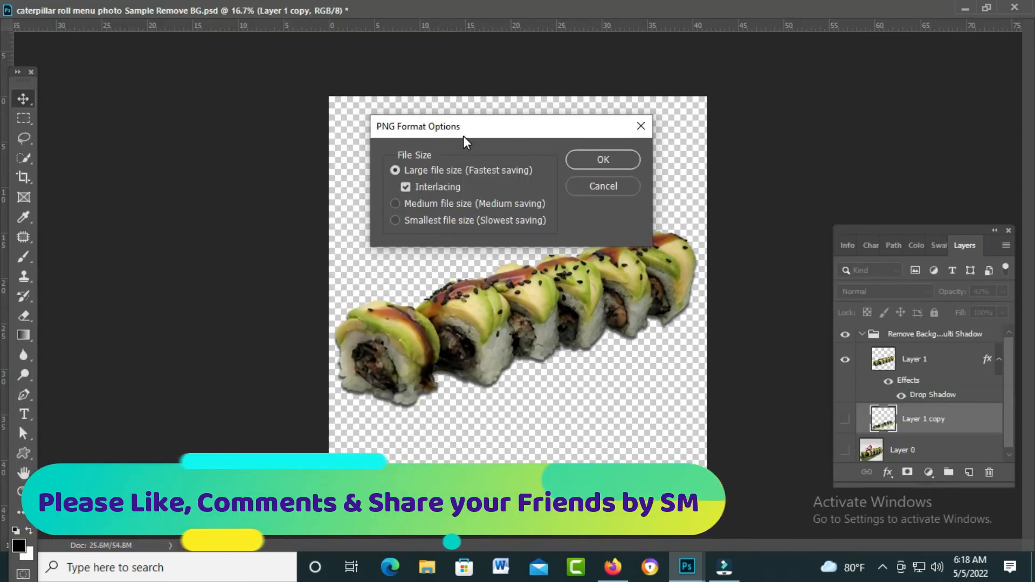
Go through the PNG file size options and accept Large file size (Fastest saving) with Interlacing
{"action": "left_click", "coordinate": [395, 203]}
{"action": "left_click", "coordinate": [396, 220]}
{"action": "left_click", "coordinate": [396, 170]}
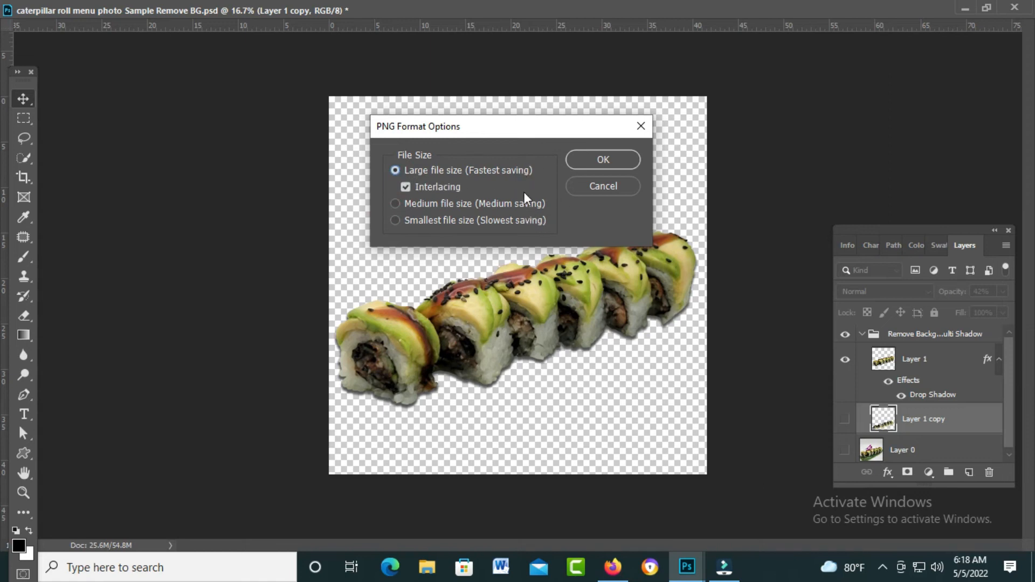
{"action": "left_click", "coordinate": [602, 161]}
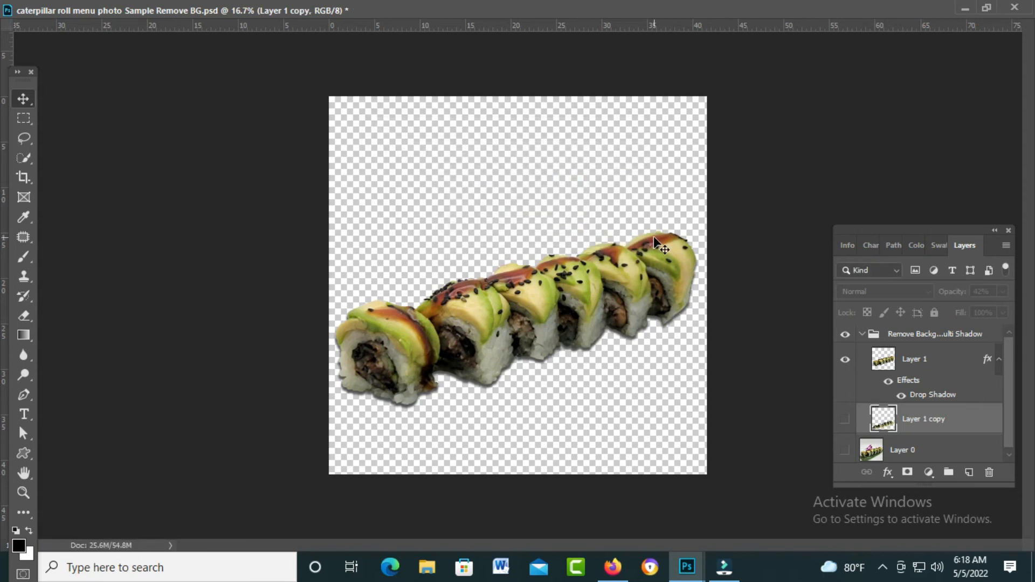
Close the caterpillar roll PSD without saving changes, and open caterpillar roll menu photo Sample Remove BG-01.png from the Desktop in its own floating window
{"action": "key", "text": "ctrl+w"}
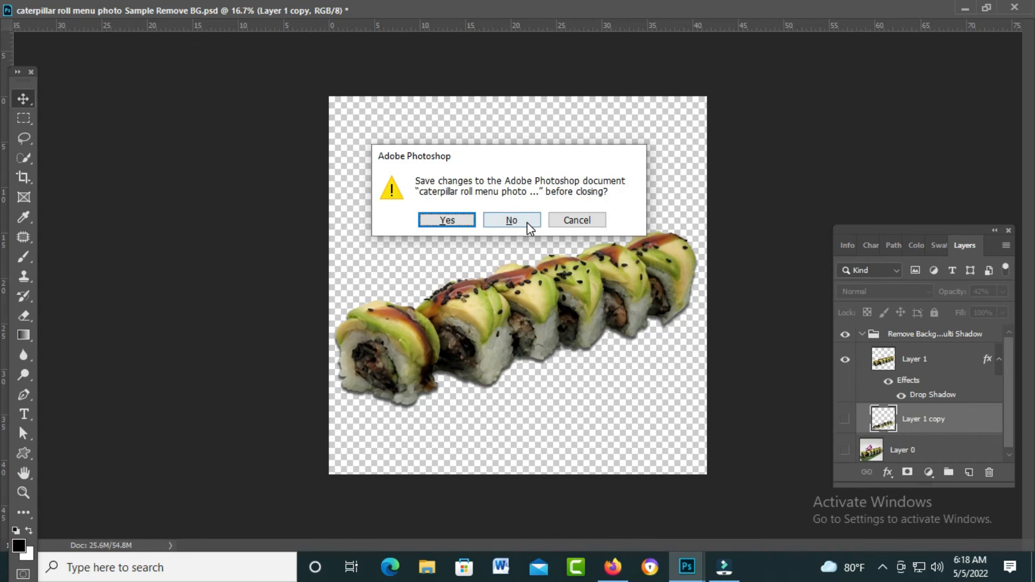
{"action": "left_click", "coordinate": [527, 224]}
{"action": "key", "text": "ctrl+o"}
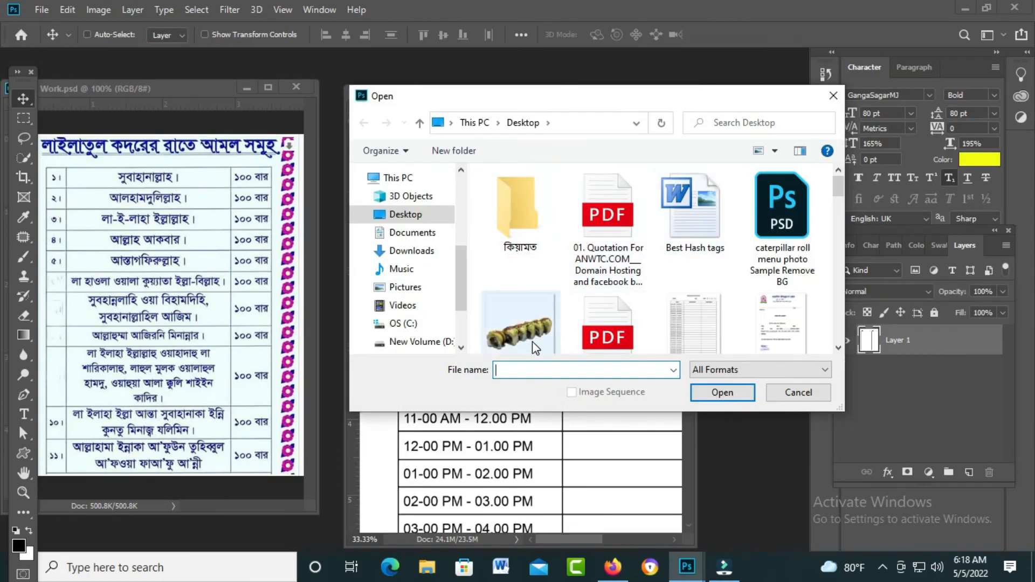
{"action": "scroll", "coordinate": [529, 341], "scroll_direction": "down", "scroll_amount": 1}
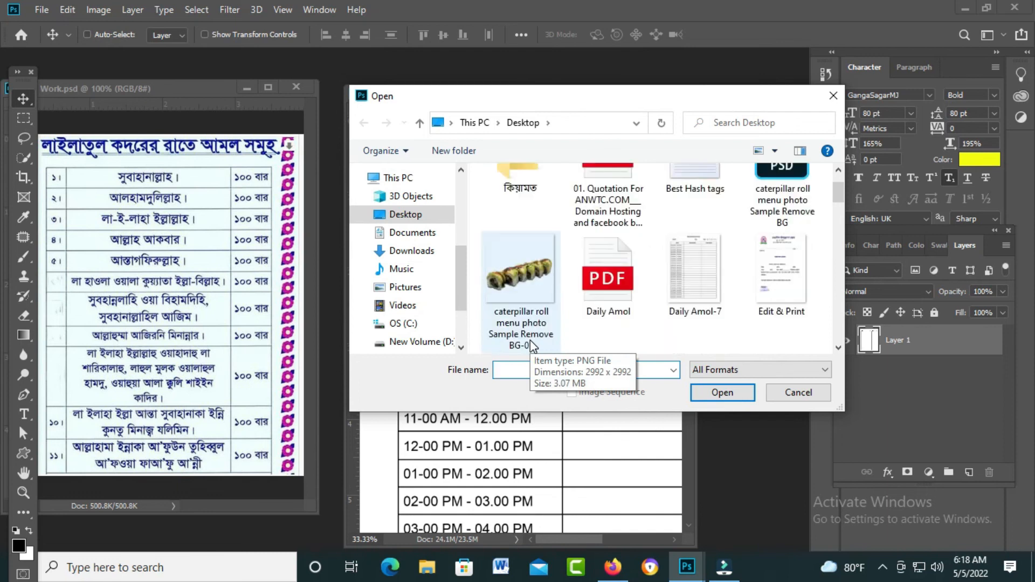
{"action": "left_click", "coordinate": [521, 294]}
{"action": "left_click", "coordinate": [716, 392]}
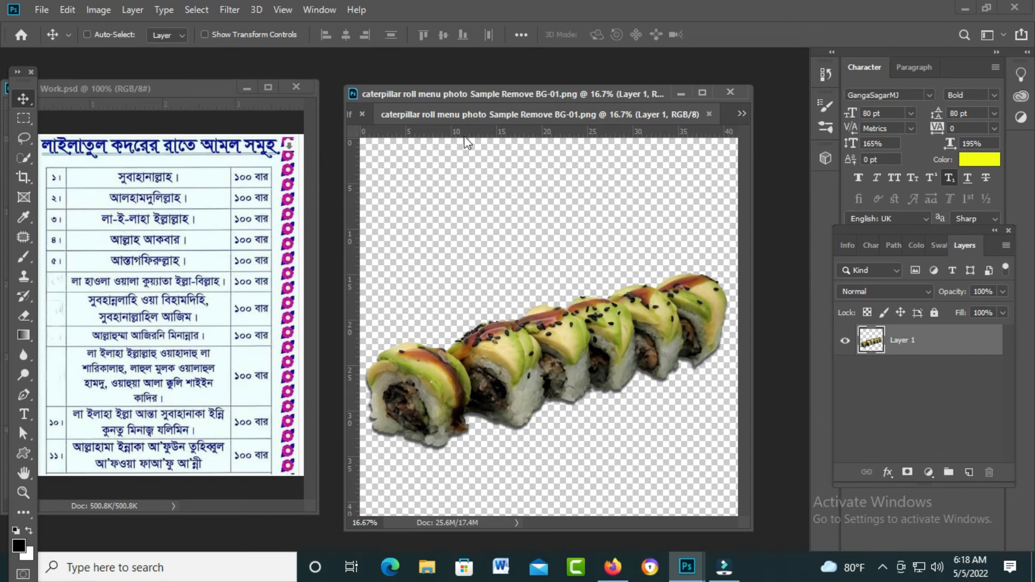
{"action": "left_click_drag", "start_coordinate": [455, 114], "coordinate": [494, 92]}
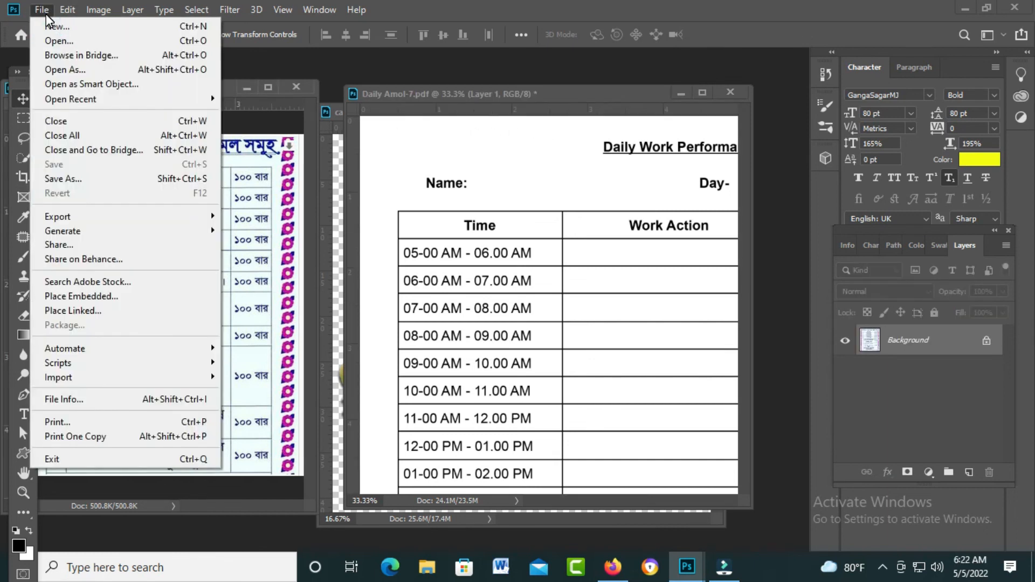
Bring the Daily Amol-7.pdf document window forward as the active document
{"action": "left_click", "coordinate": [484, 7]}
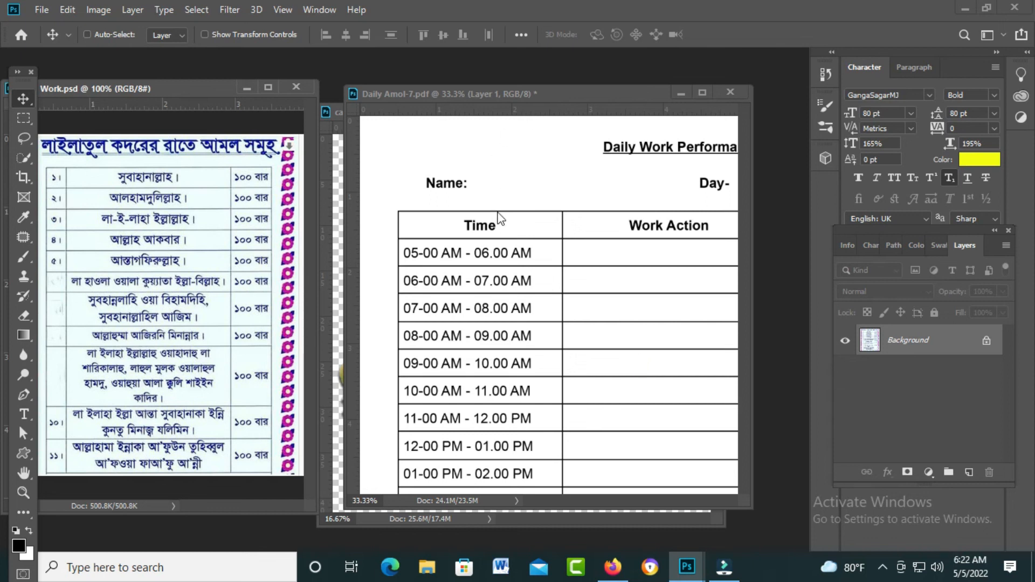
{"action": "left_click", "coordinate": [548, 95]}
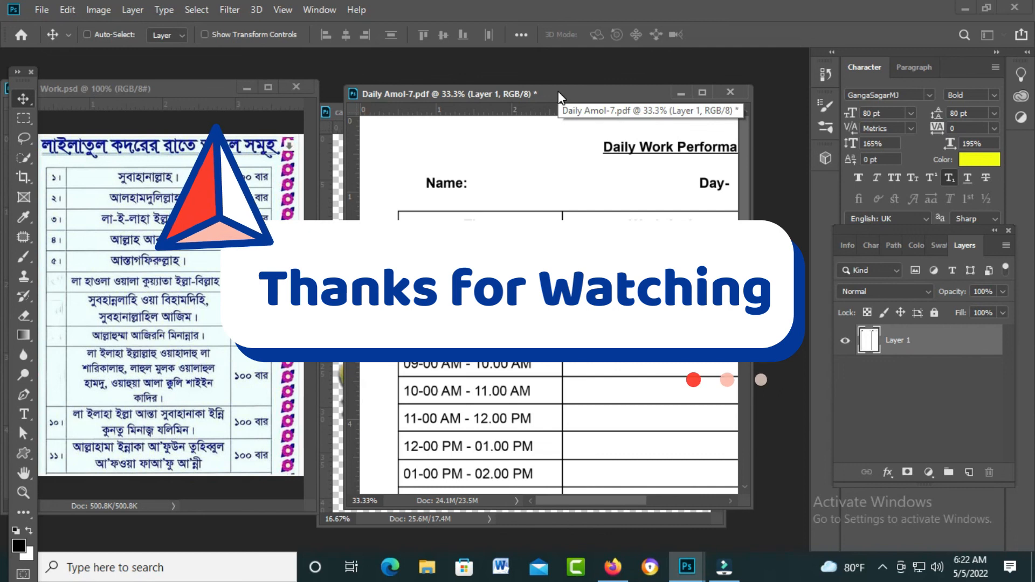